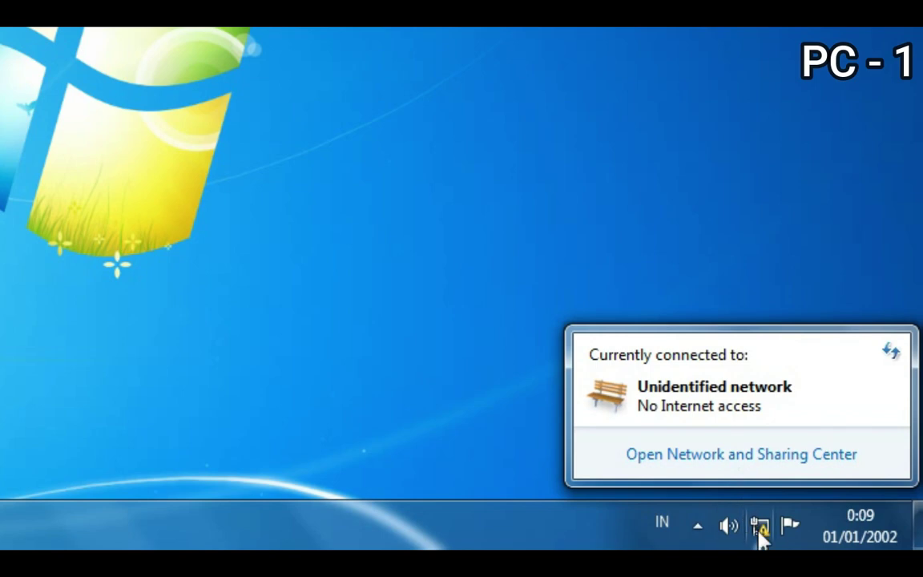
- Open the Local Area Connection's IPv4 properties, showing 192.168.0.22 with mask 255.255.255.0
{"action": "left_click", "coordinate": [716, 455]}
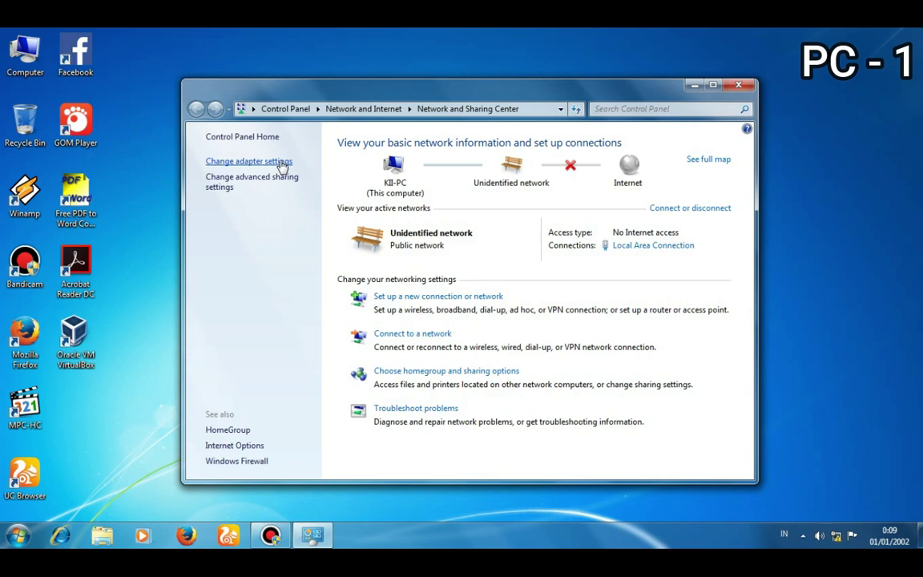
{"action": "left_click", "coordinate": [283, 162]}
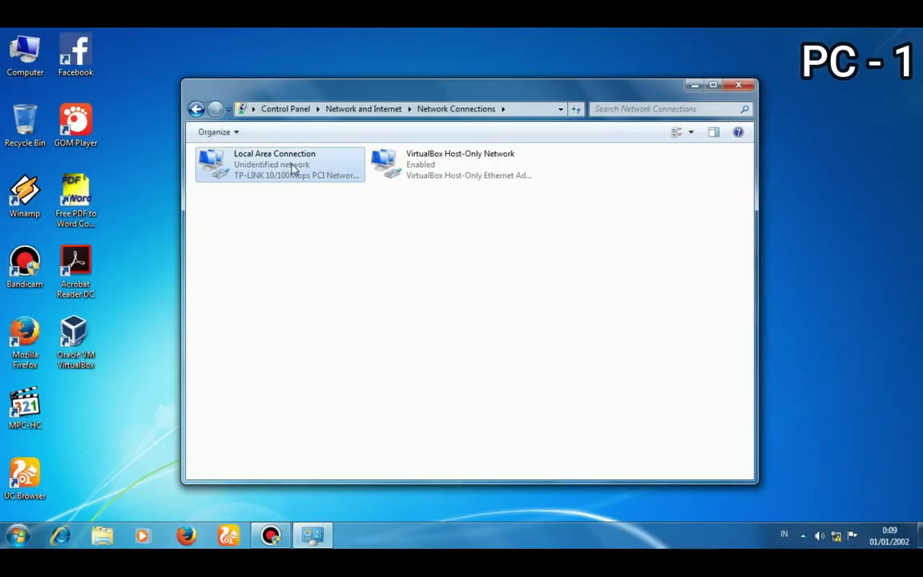
{"action": "double_click", "coordinate": [293, 166]}
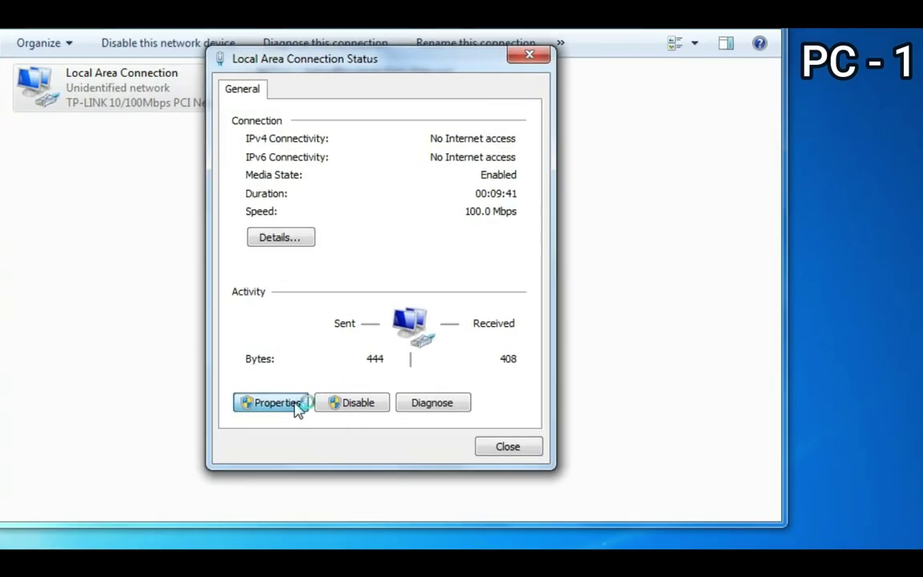
{"action": "left_click", "coordinate": [271, 402]}
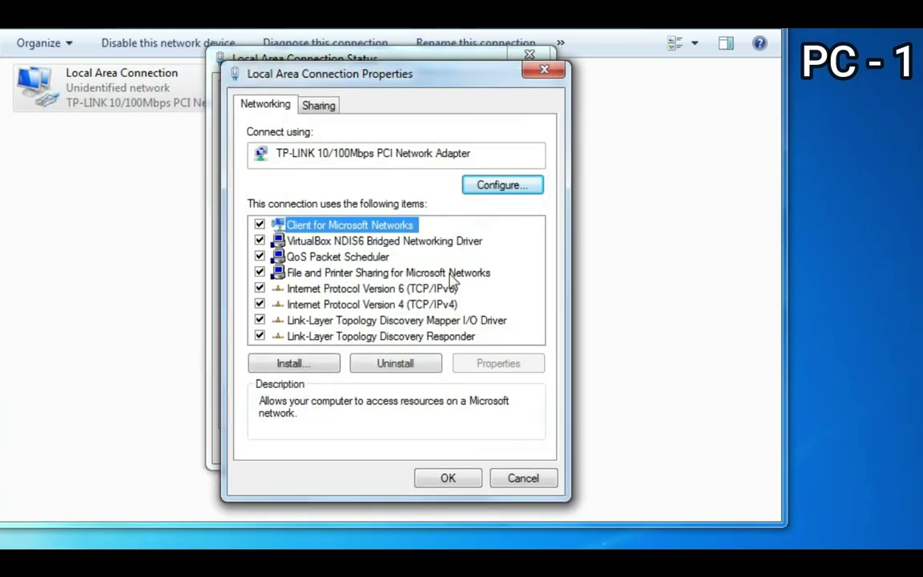
{"action": "left_click", "coordinate": [445, 309]}
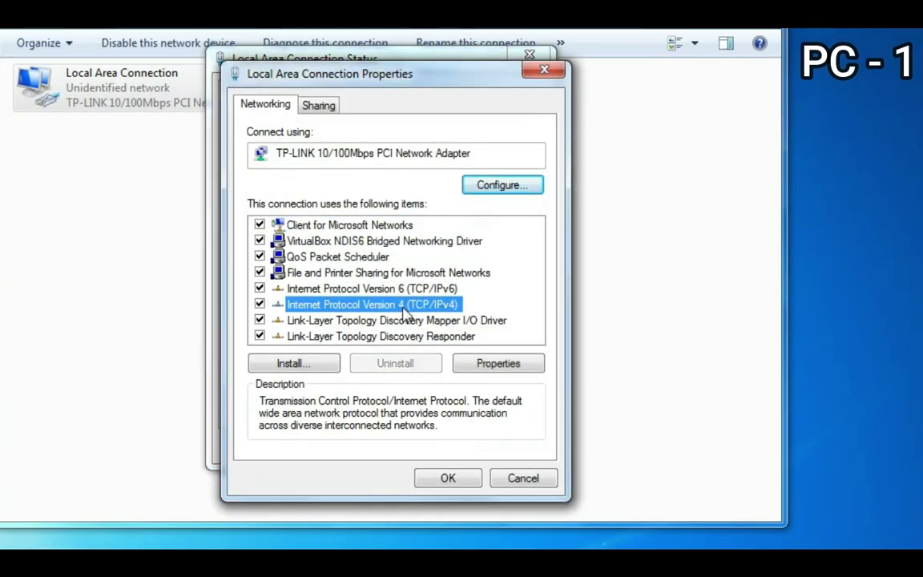
{"action": "double_click", "coordinate": [408, 313]}
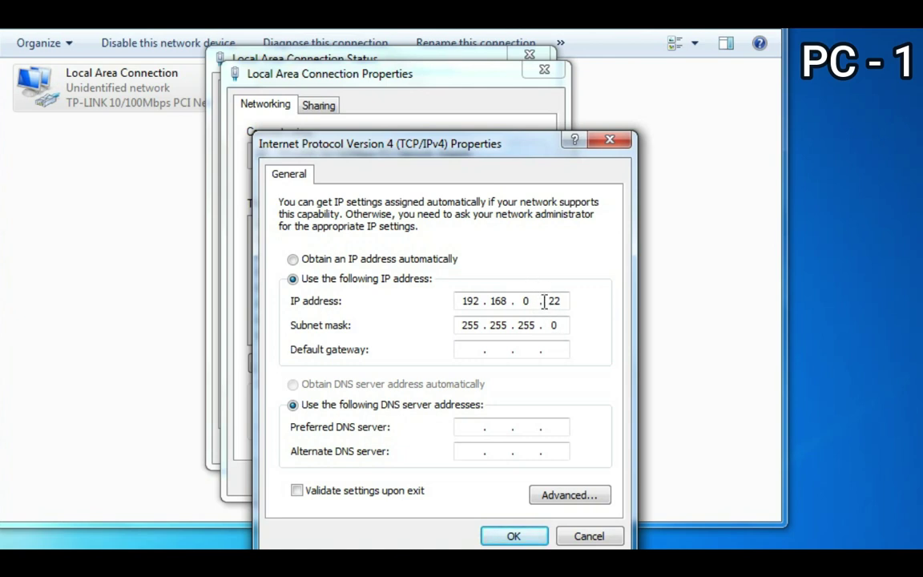
- Change the IP address's last octet to 10, making it 192.168.0.10
{"action": "double_click", "coordinate": [545, 301]}
{"action": "key", "text": "BackSpace"}
{"action": "type", "text": "10"}
{"action": "left_click", "coordinate": [463, 329]}
- Save the IPv4 and connection properties and close the network windows
{"action": "left_click", "coordinate": [514, 536]}
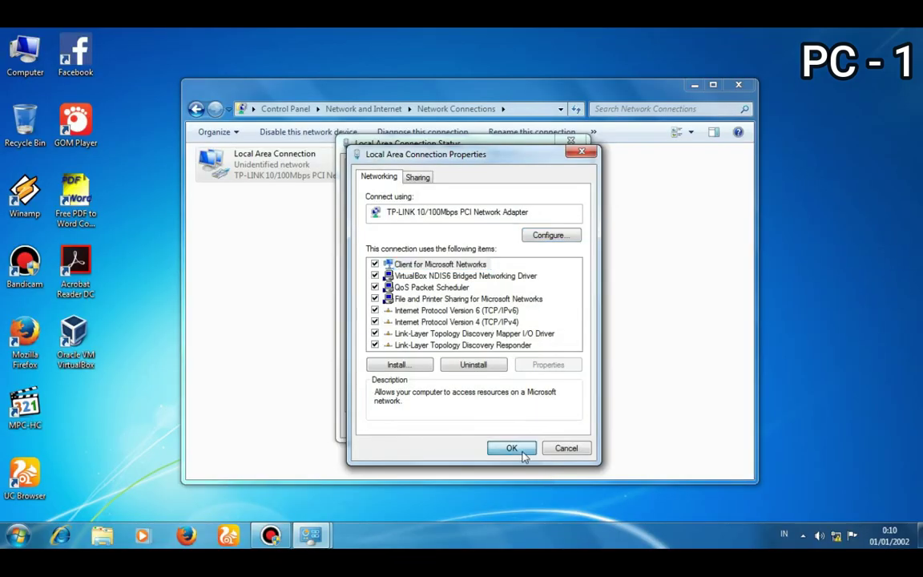
{"action": "left_click", "coordinate": [520, 449]}
{"action": "left_click", "coordinate": [555, 425]}
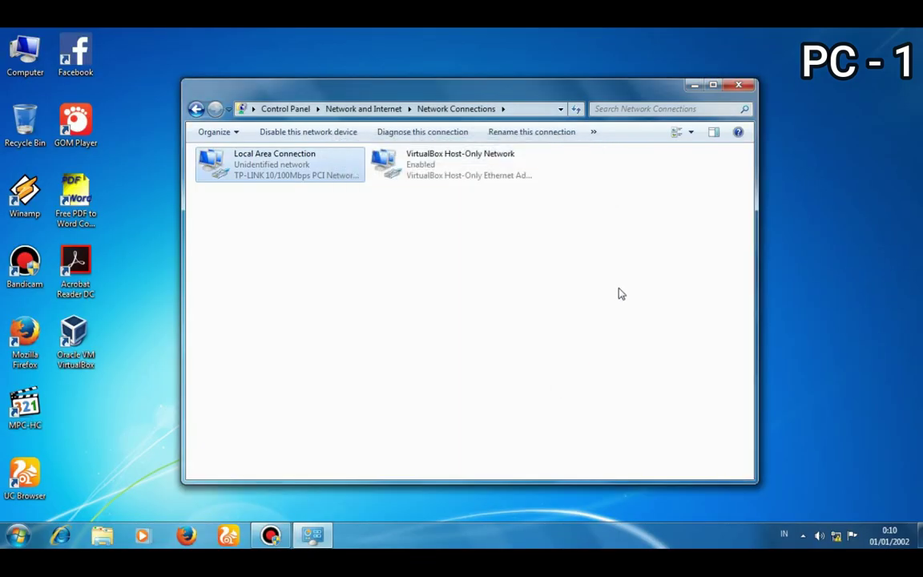
{"action": "left_click", "coordinate": [748, 85]}
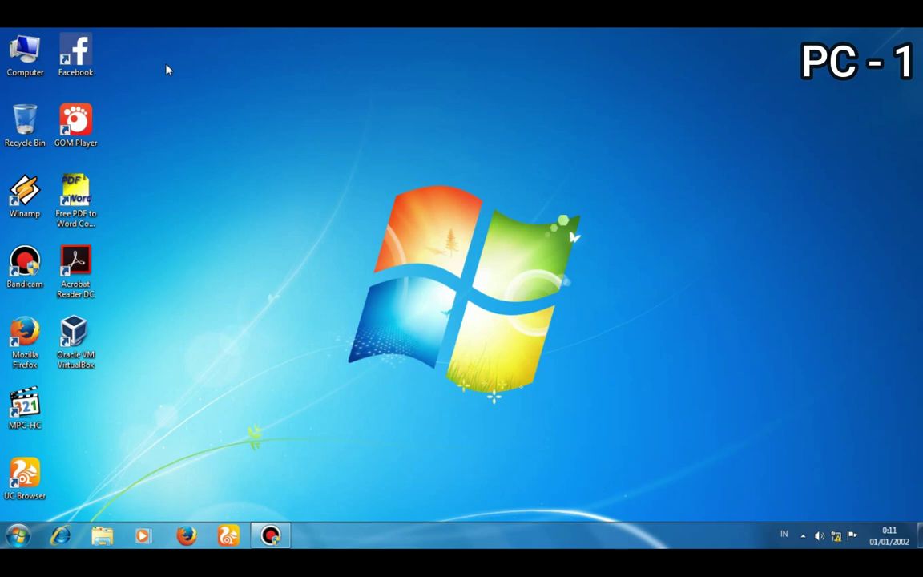
- Open Local Disk (D:) from Computer and select the Bandicam folder and several files
{"action": "double_click", "coordinate": [22, 50]}
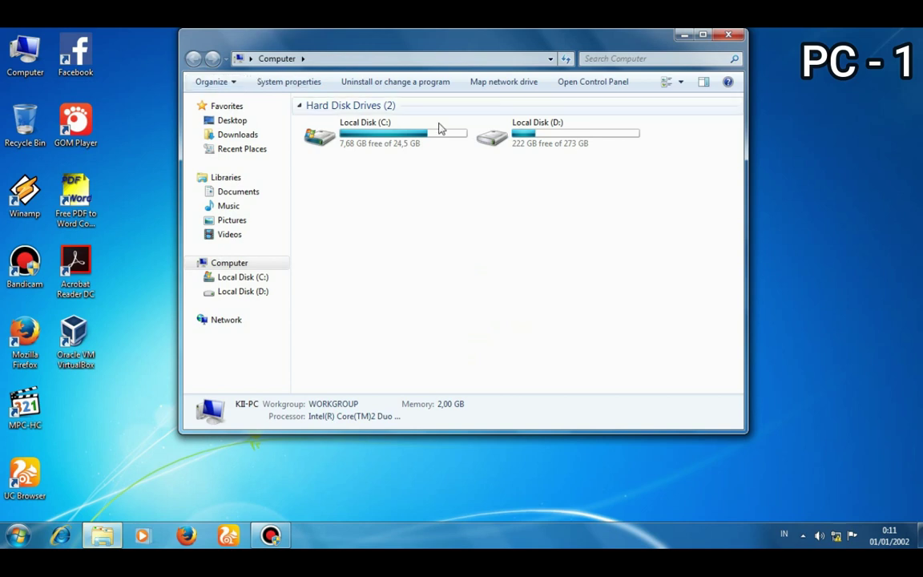
{"action": "double_click", "coordinate": [535, 145]}
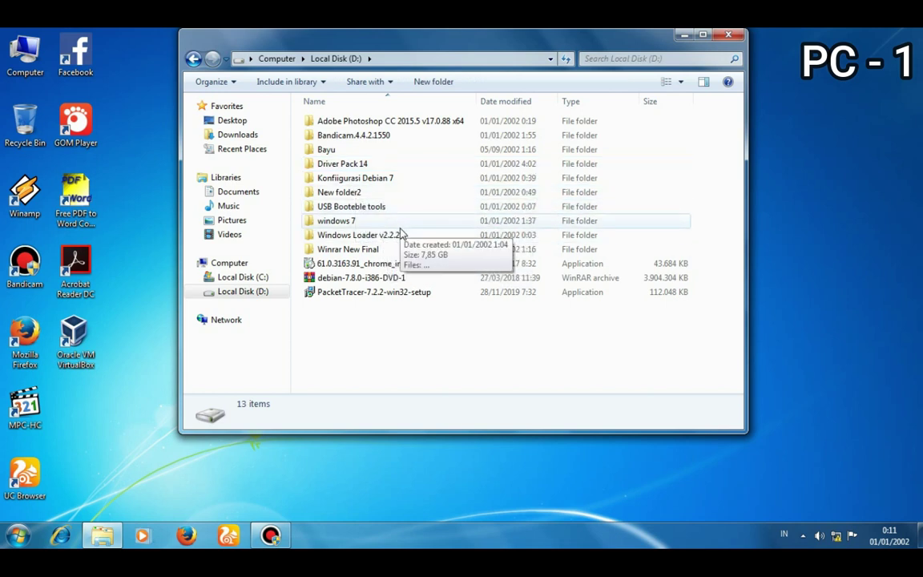
{"action": "left_click", "coordinate": [365, 140]}
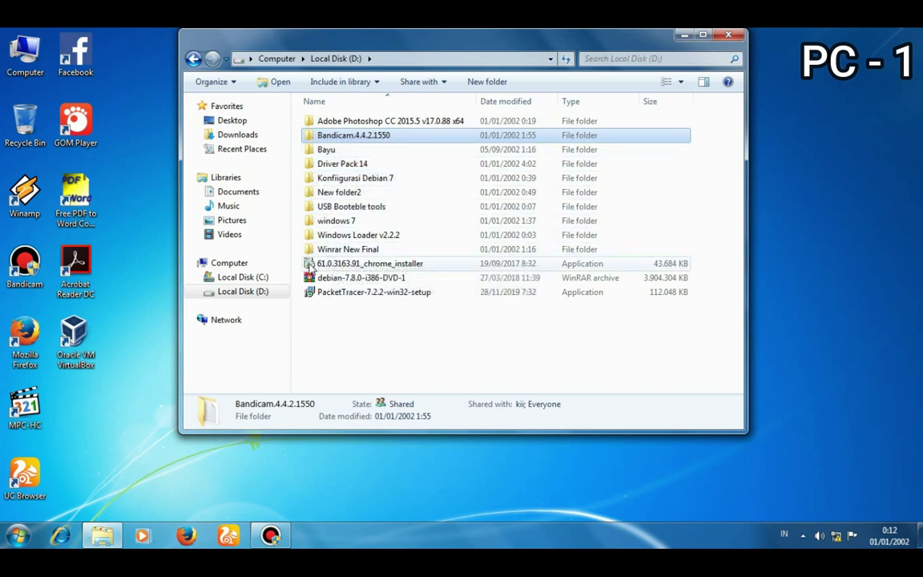
{"action": "left_click", "coordinate": [321, 280]}
{"action": "key", "text": "Up"}
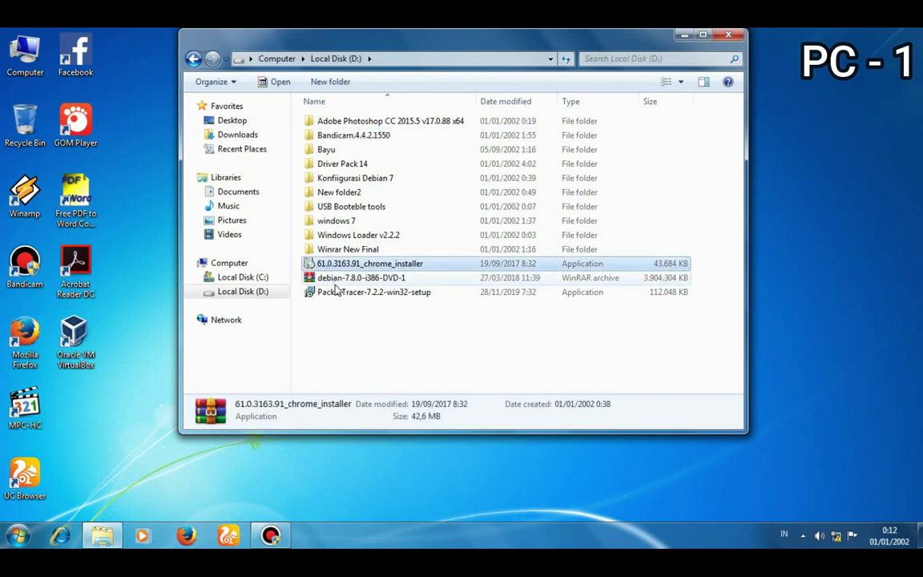
{"action": "left_click", "coordinate": [341, 290]}
{"action": "left_click", "coordinate": [339, 280]}
{"action": "left_click", "coordinate": [336, 263]}
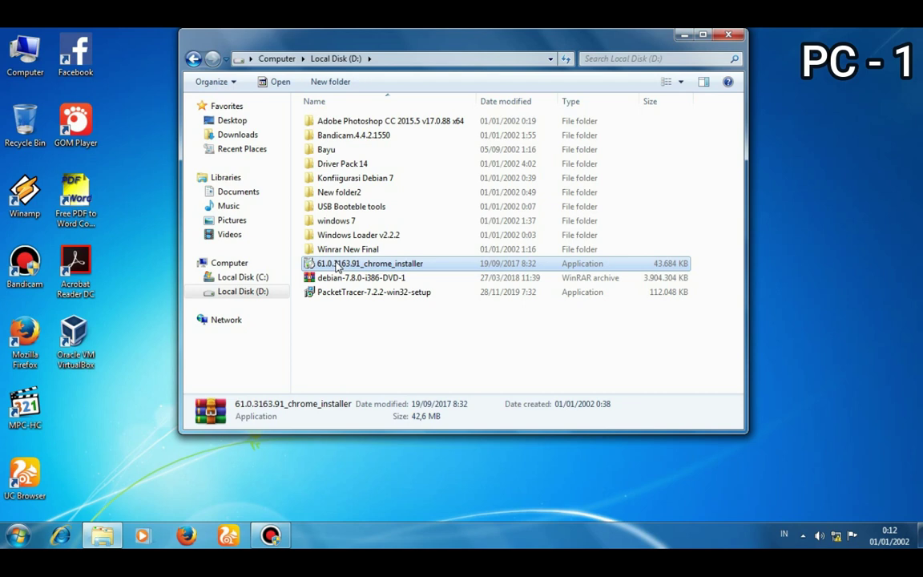
- Select the chrome installer, debian DVD archive and PacketTracer setup files in turn
{"action": "left_click", "coordinate": [345, 277]}
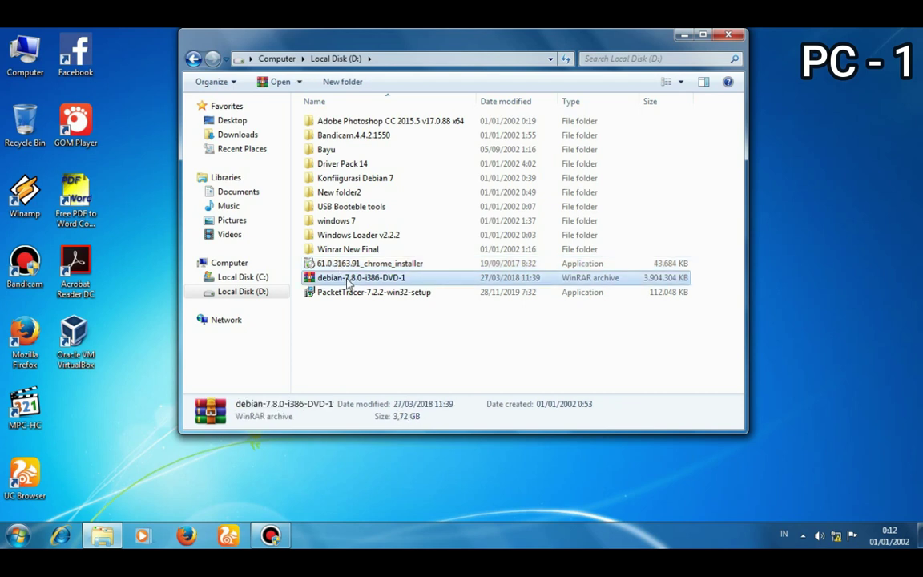
{"action": "left_click", "coordinate": [350, 264]}
{"action": "left_click", "coordinate": [351, 278]}
{"action": "left_click", "coordinate": [360, 293]}
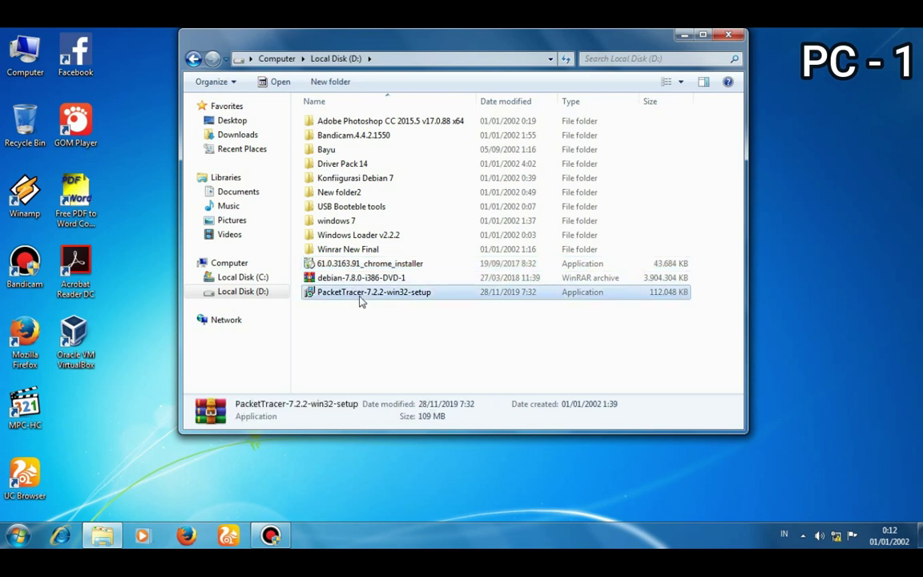
{"action": "left_click", "coordinate": [365, 279]}
{"action": "left_click", "coordinate": [369, 268]}
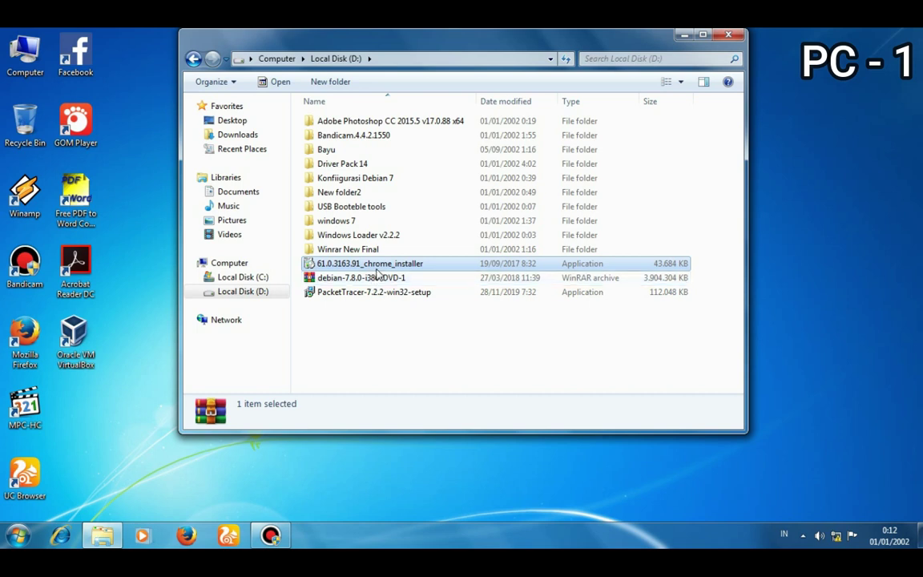
{"action": "left_click", "coordinate": [378, 277]}
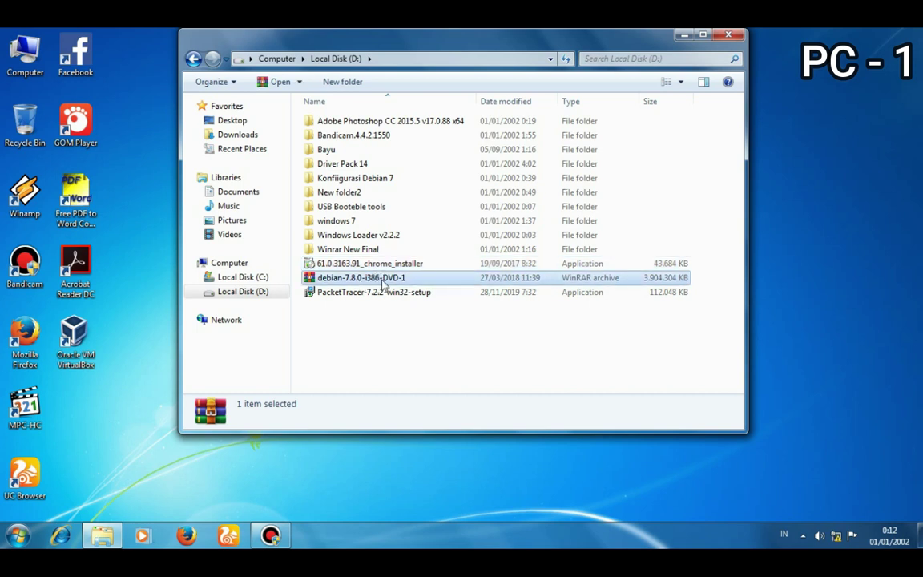
- Bring up and dismiss the context menus of the debian archive and PacketTracer file
{"action": "right_click", "coordinate": [343, 280]}
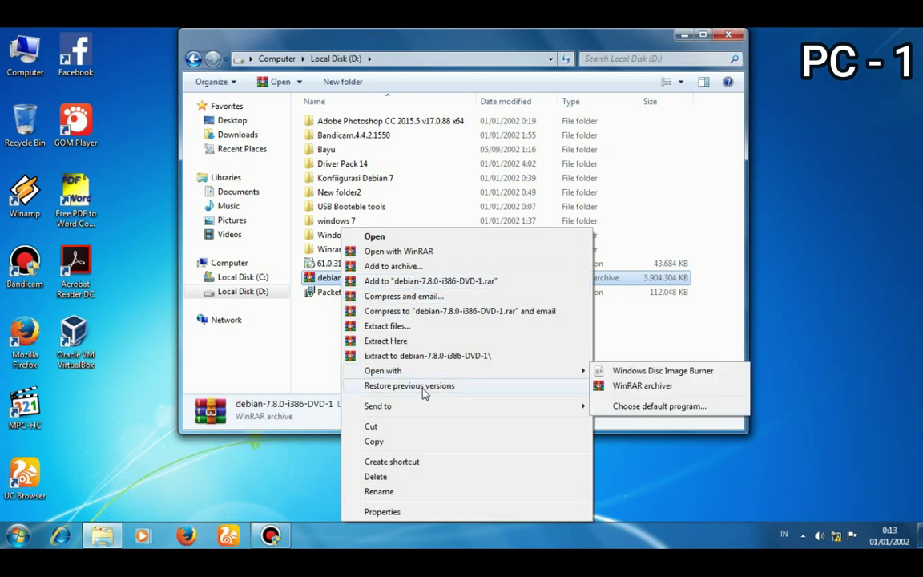
{"action": "mouse_move", "coordinate": [421, 373]}
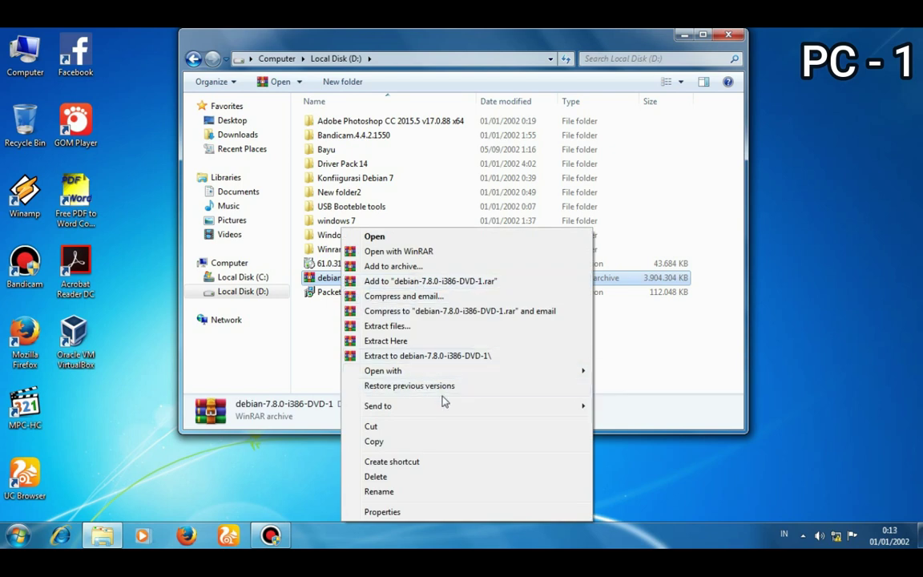
{"action": "mouse_move", "coordinate": [453, 411]}
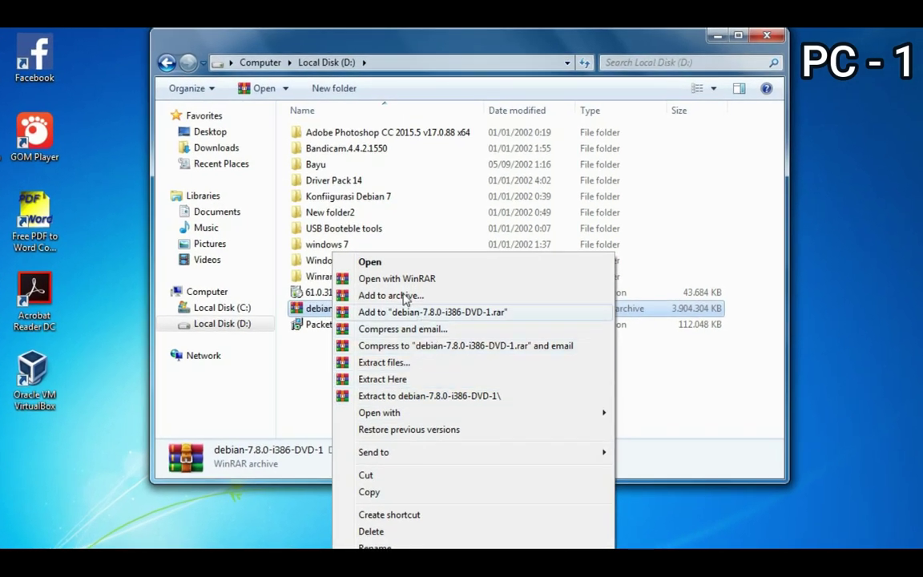
{"action": "left_click", "coordinate": [335, 304]}
{"action": "left_click", "coordinate": [329, 325]}
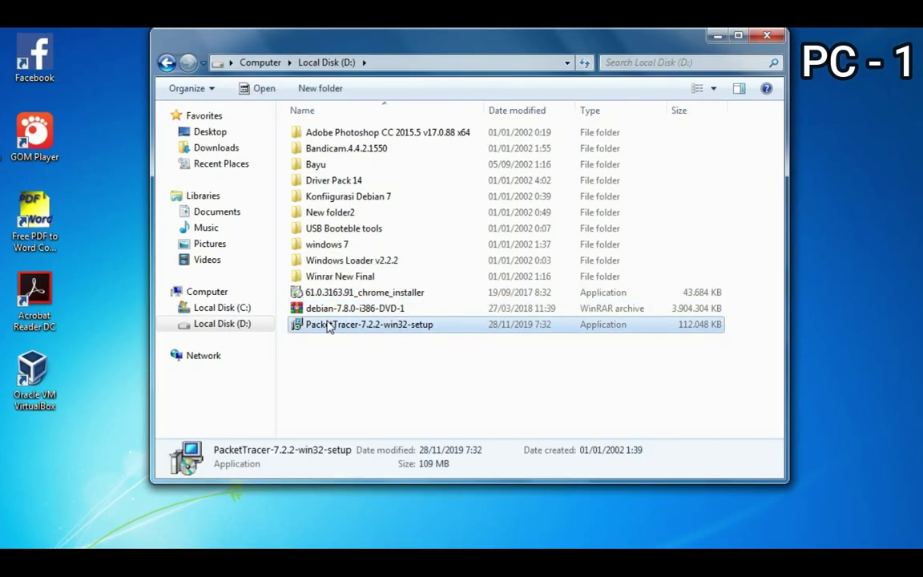
{"action": "right_click", "coordinate": [329, 323]}
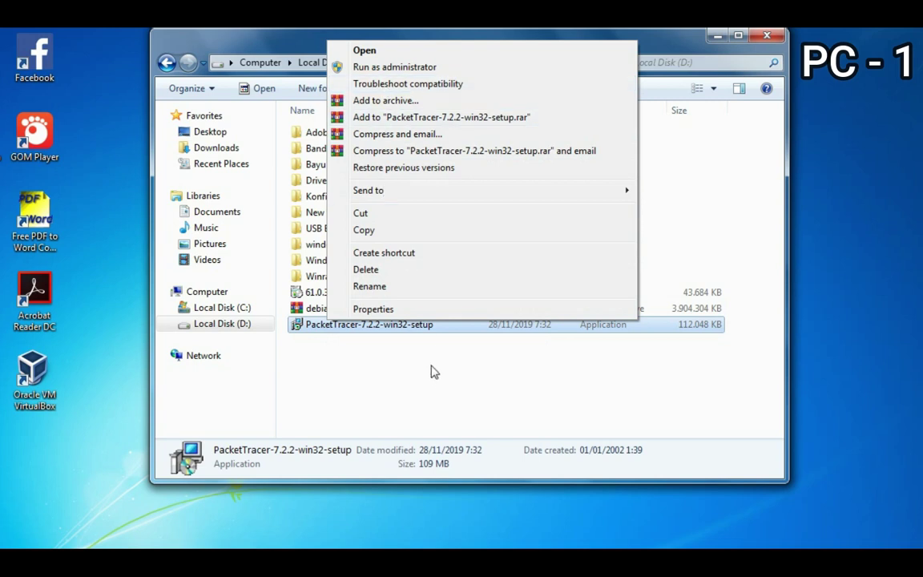
{"action": "left_click", "coordinate": [431, 369]}
- Bring up and dismiss the USB Booteble tools sharing menu, then select the chrome installer
{"action": "left_click", "coordinate": [344, 229]}
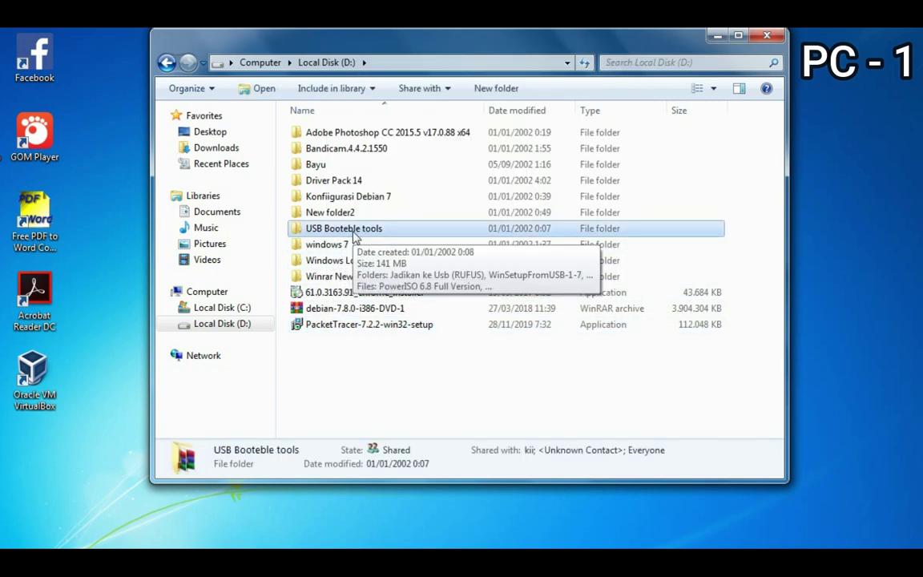
{"action": "right_click", "coordinate": [354, 234]}
{"action": "mouse_move", "coordinate": [501, 335]}
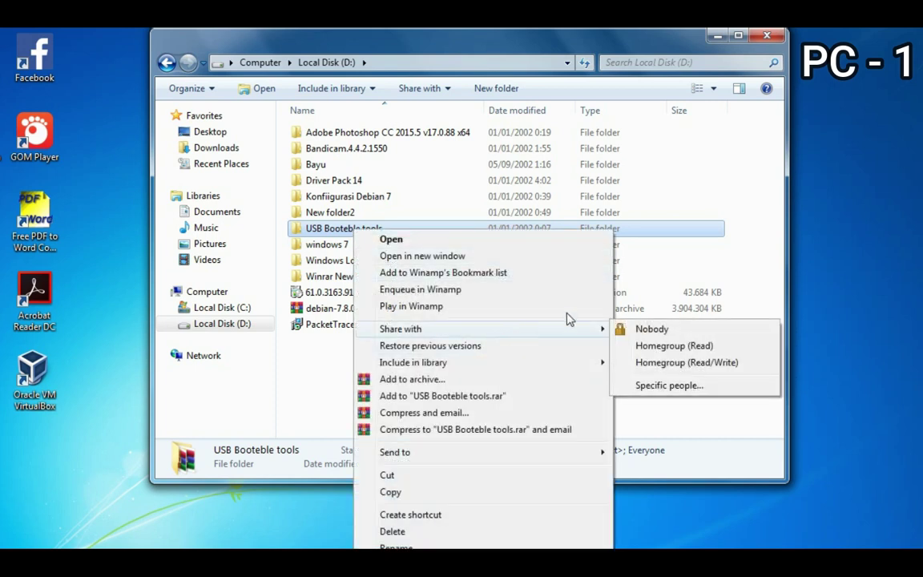
{"action": "left_click", "coordinate": [624, 281]}
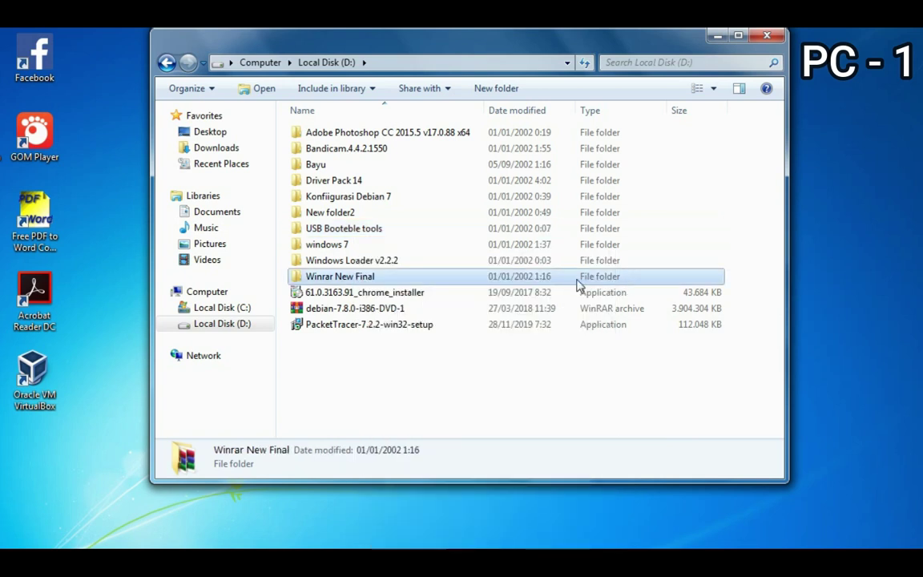
{"action": "left_click", "coordinate": [488, 294]}
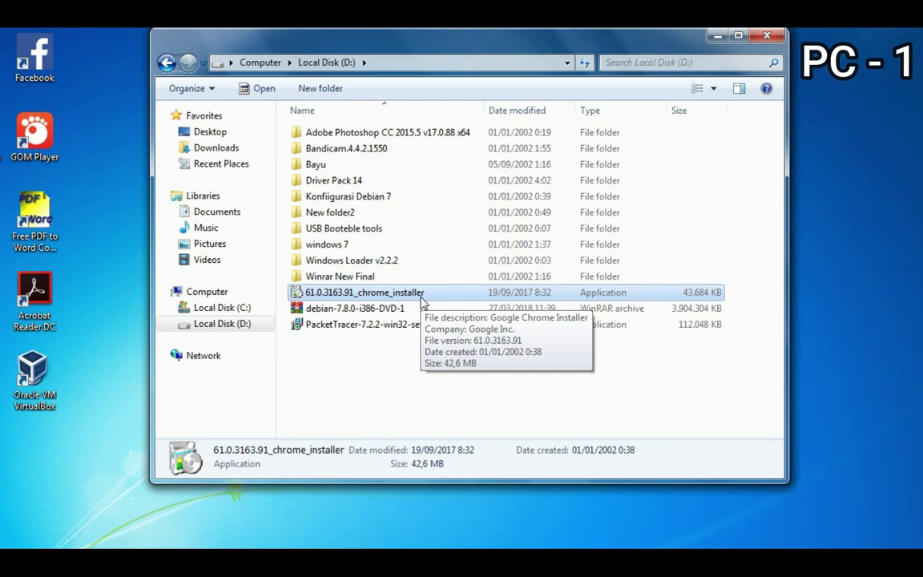
- Create a new folder named 'sharing' on Local Disk (D:)
{"action": "left_click", "coordinate": [329, 86]}
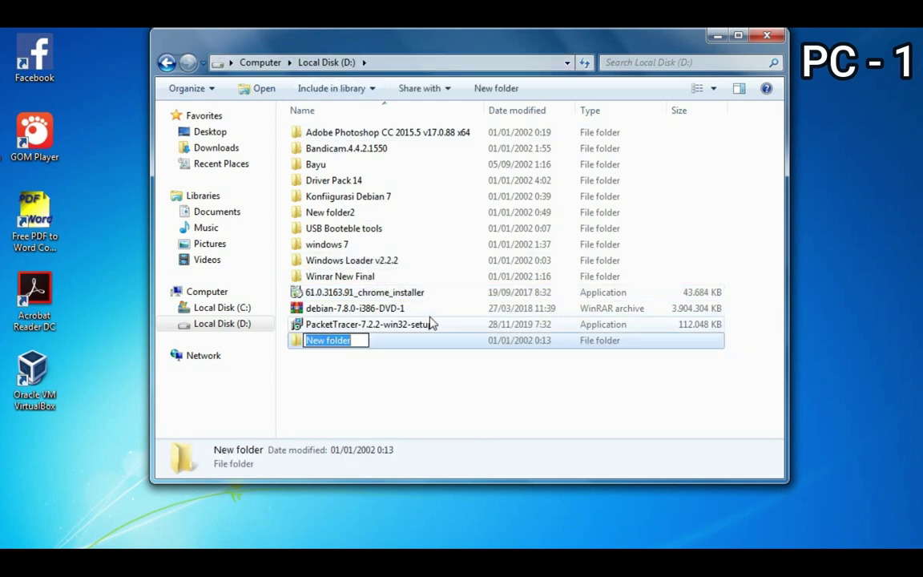
{"action": "type", "text": "s"}
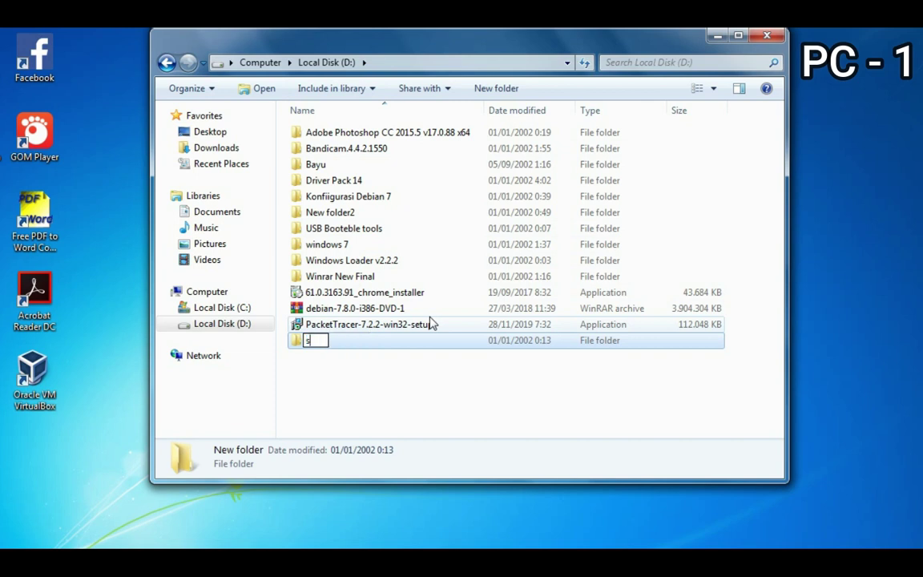
{"action": "type", "text": "harinf"}
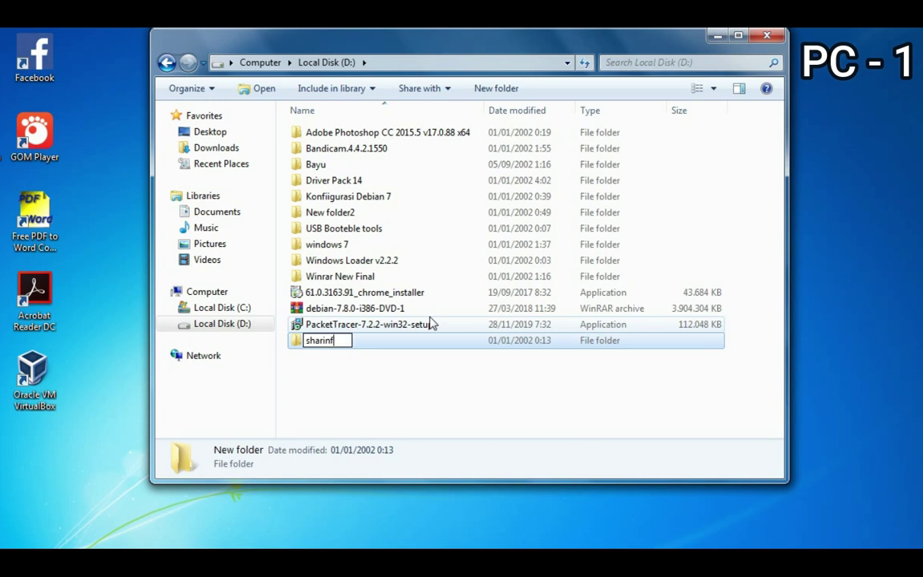
{"action": "key", "text": "BackSpace"}
{"action": "type", "text": "g"}
{"action": "key", "text": "Return"}
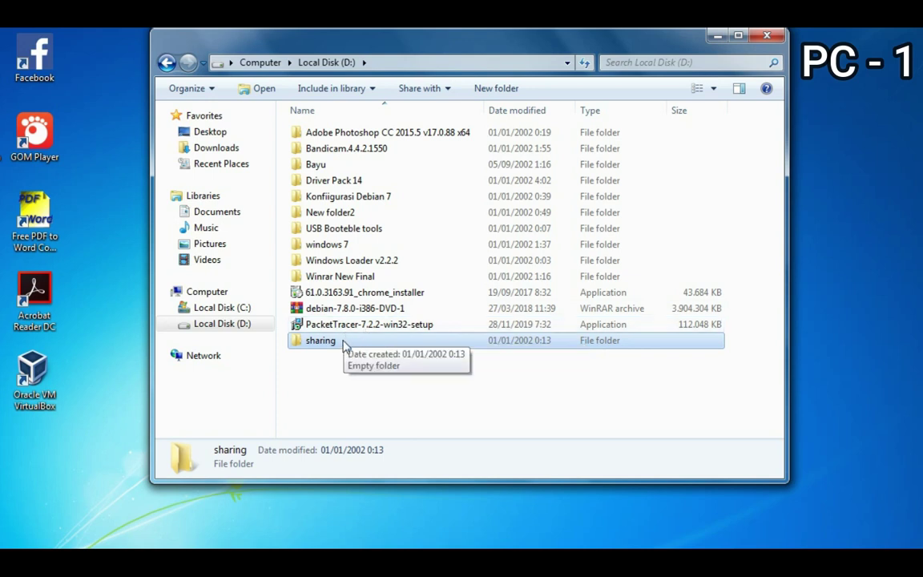
- Drag the debian-7.8.0-i386-DVD-1 archive and the chrome installer into the sharing folder
{"action": "left_click", "coordinate": [343, 308]}
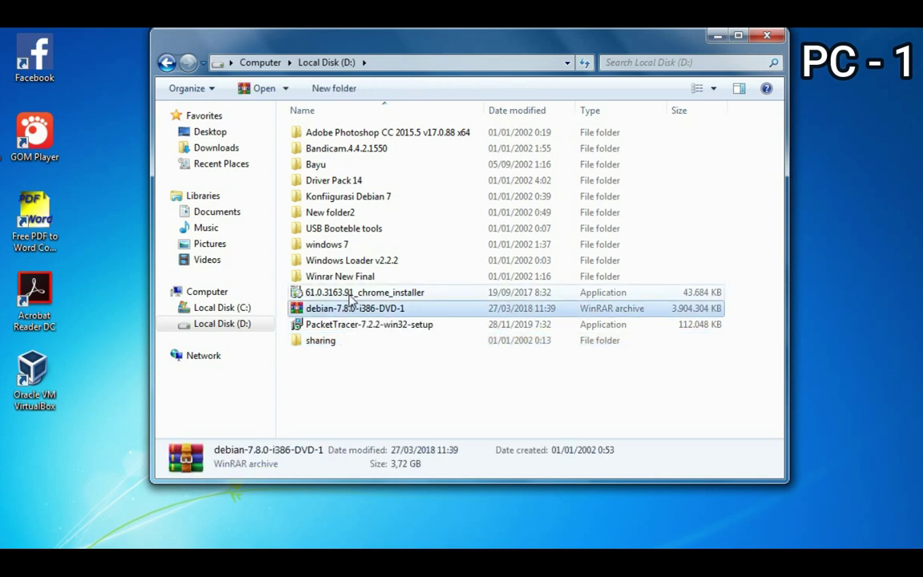
{"action": "left_click", "coordinate": [342, 293]}
{"action": "left_click", "coordinate": [352, 323]}
{"action": "left_click", "coordinate": [350, 308]}
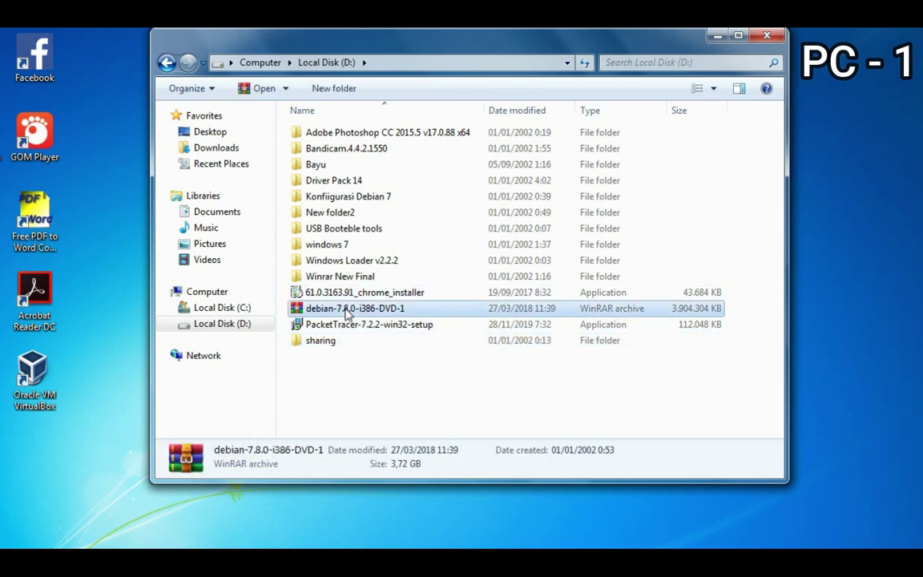
{"action": "left_click", "coordinate": [347, 293]}
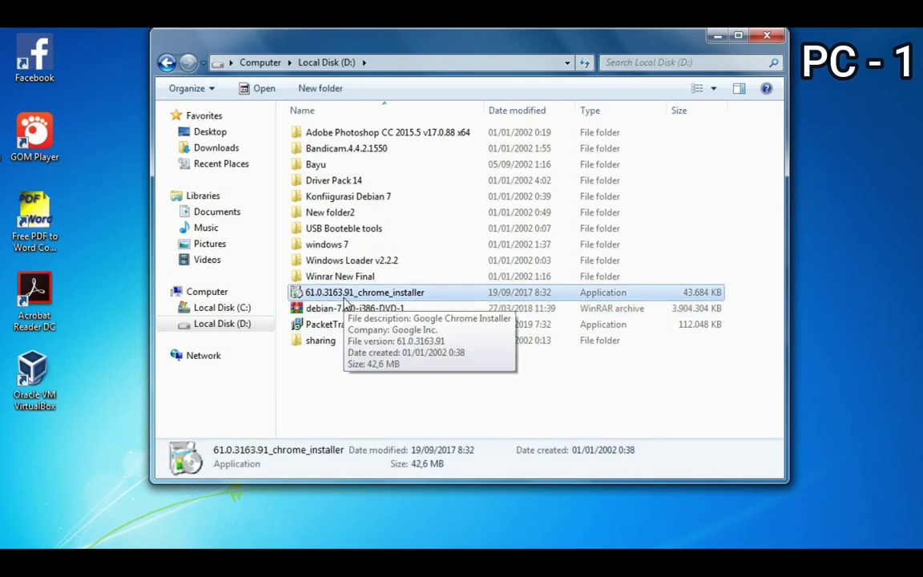
{"action": "left_click", "coordinate": [332, 342]}
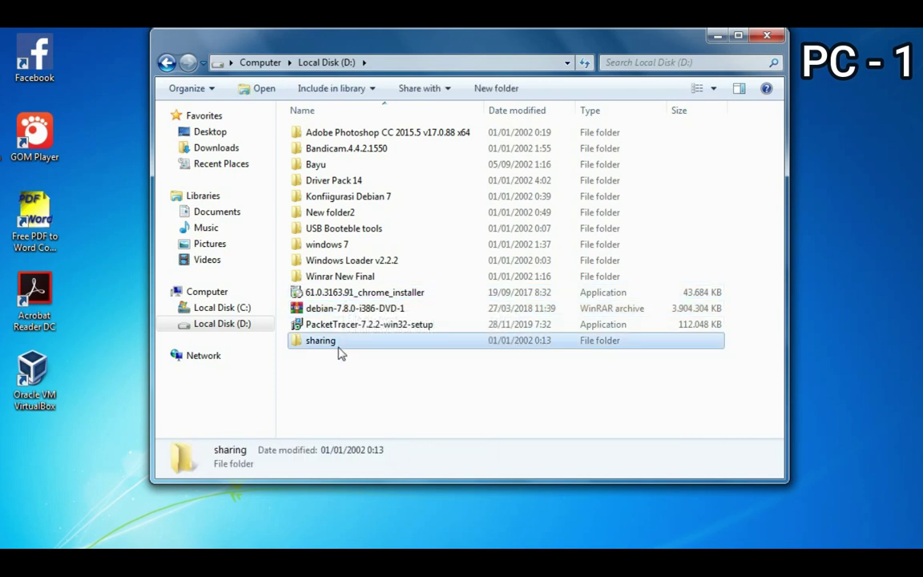
{"action": "left_click", "coordinate": [368, 310]}
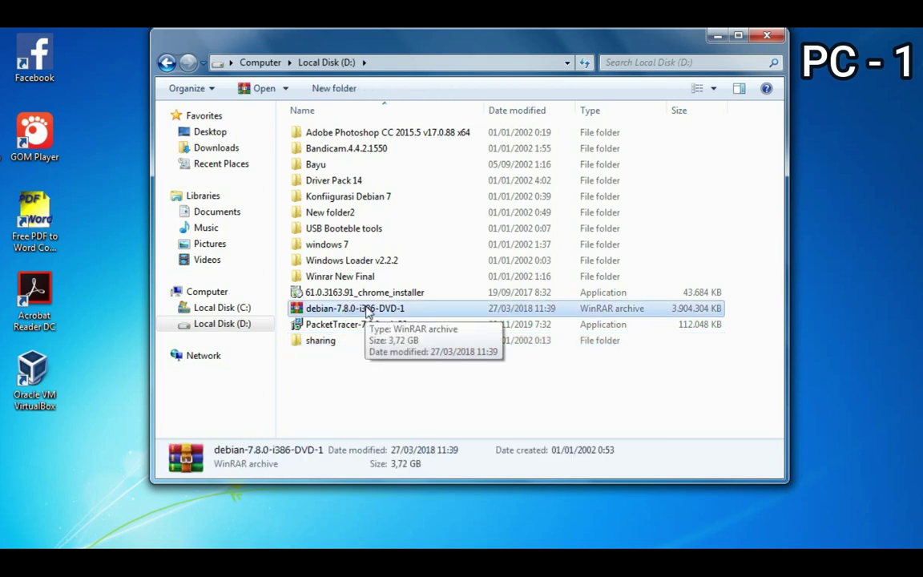
{"action": "left_click_drag", "start_coordinate": [369, 311], "coordinate": [346, 346]}
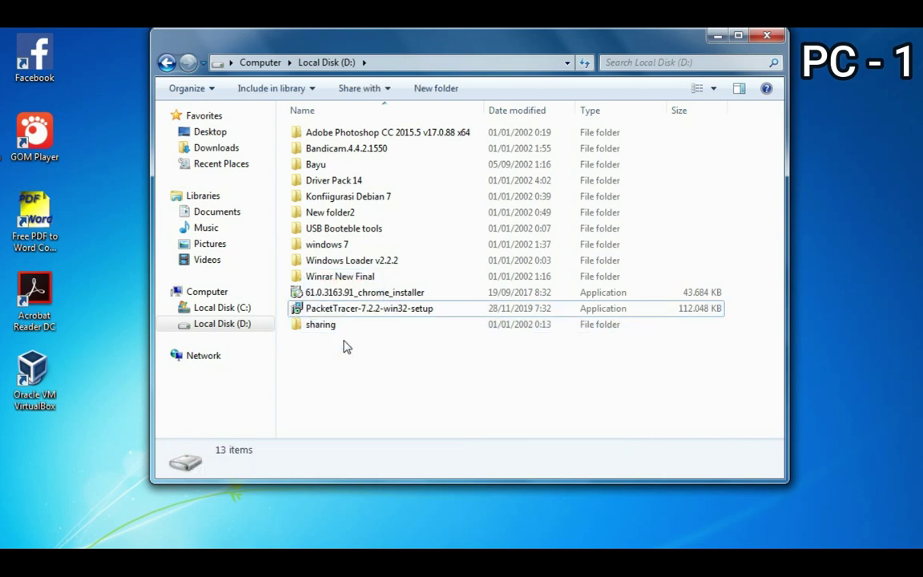
{"action": "left_click", "coordinate": [365, 293]}
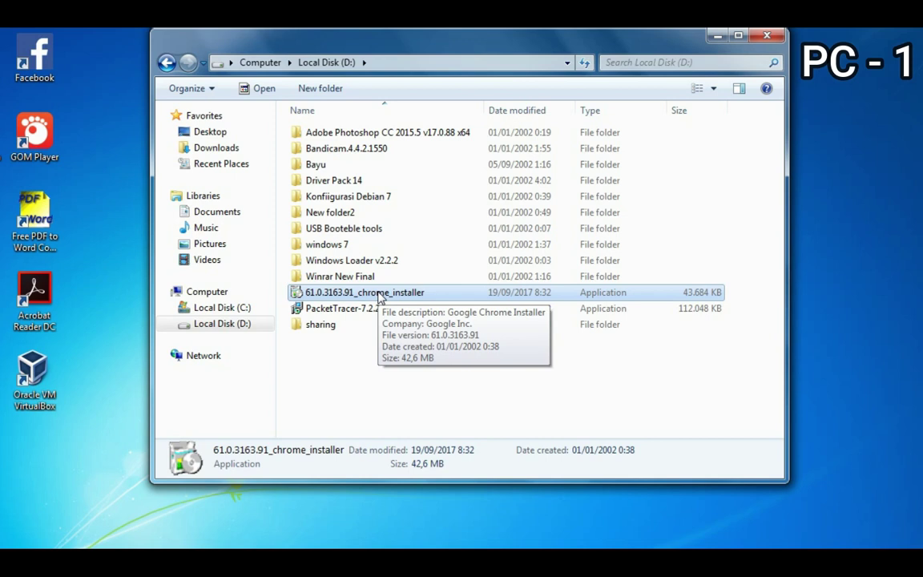
{"action": "left_click_drag", "start_coordinate": [381, 296], "coordinate": [361, 325]}
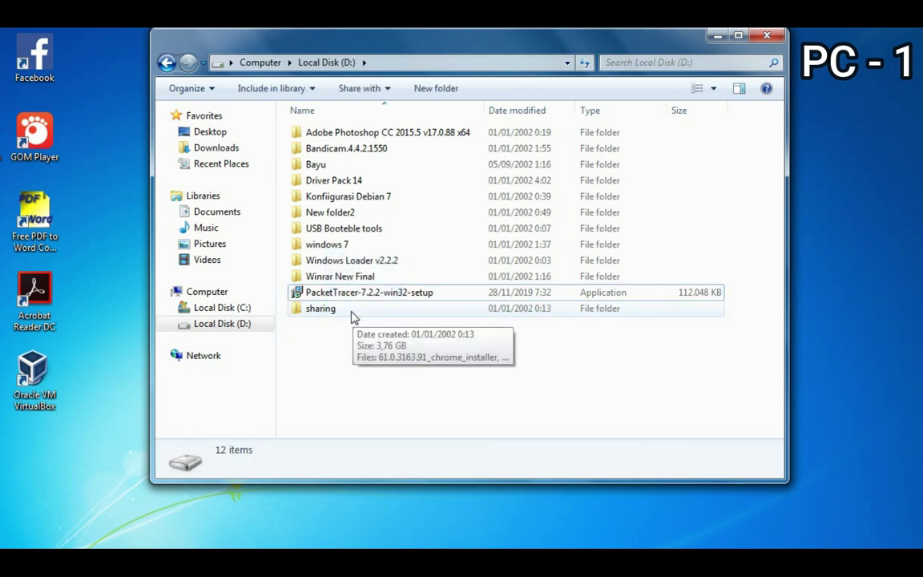
- Open the sharing folder to verify both files, then return to Local Disk (D:)
{"action": "left_click", "coordinate": [358, 311]}
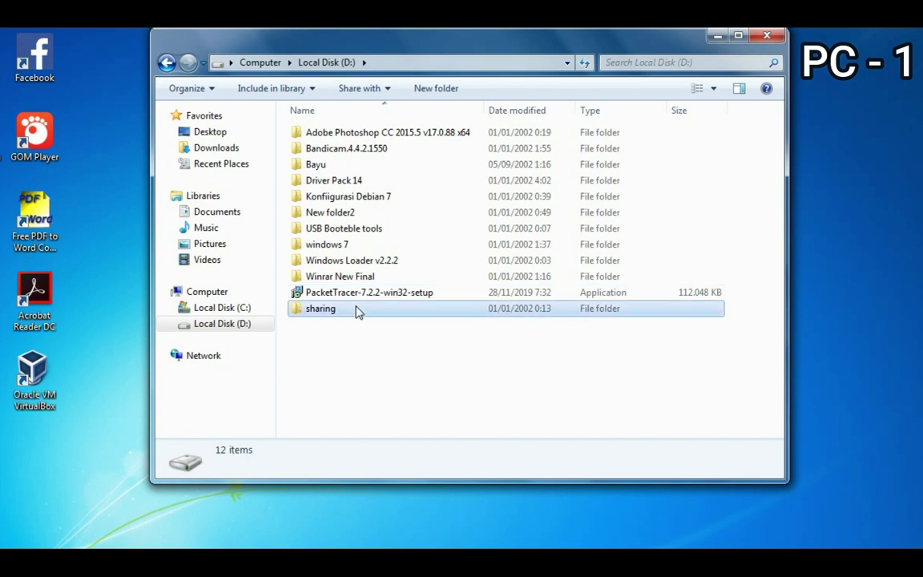
{"action": "double_click", "coordinate": [357, 311]}
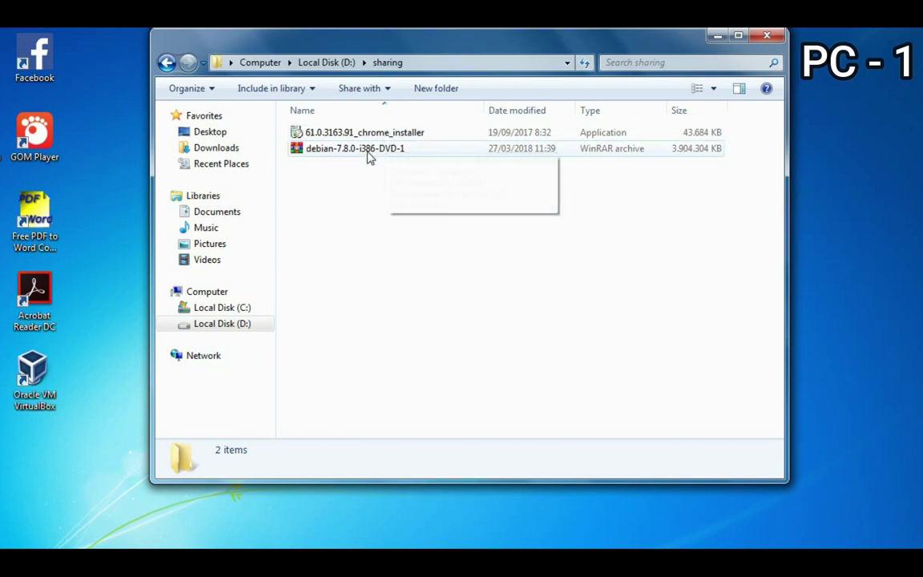
{"action": "left_click", "coordinate": [165, 64]}
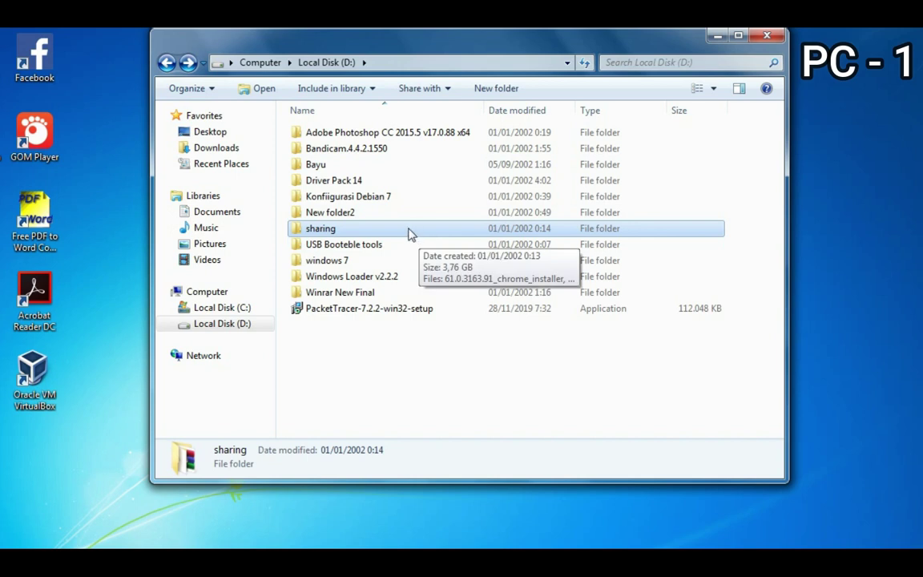
- Share the 'sharing' folder with Everyone at Read/Write via Share with > Specific people
{"action": "right_click", "coordinate": [408, 232]}
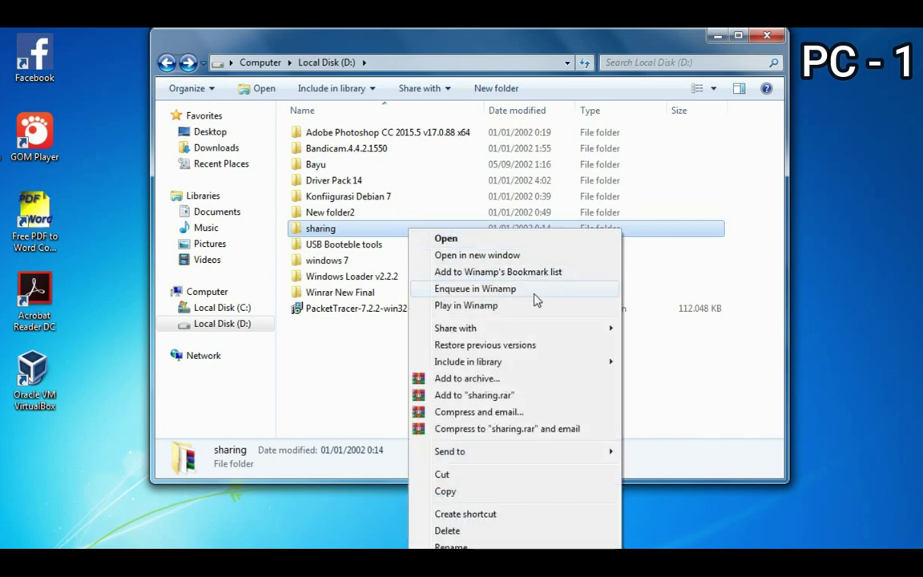
{"action": "mouse_move", "coordinate": [566, 335]}
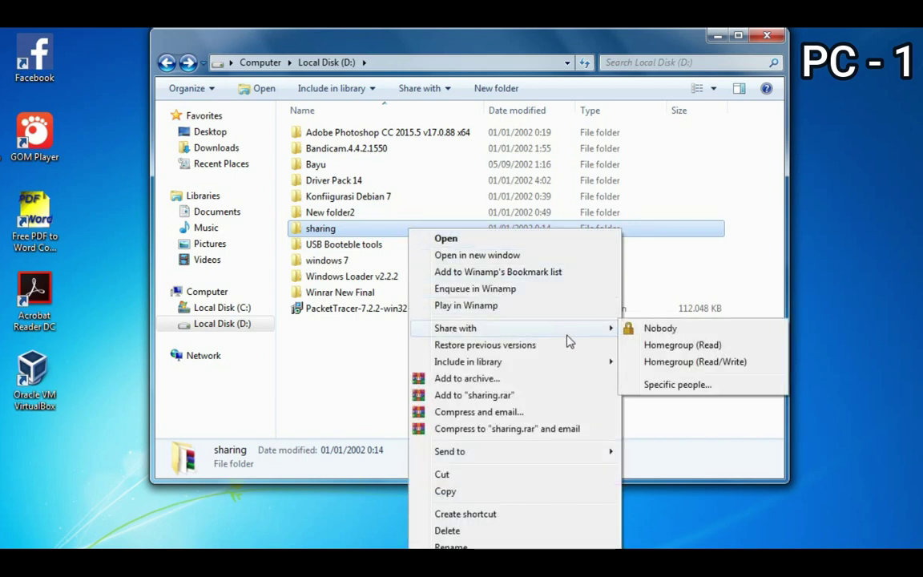
{"action": "left_click", "coordinate": [669, 390]}
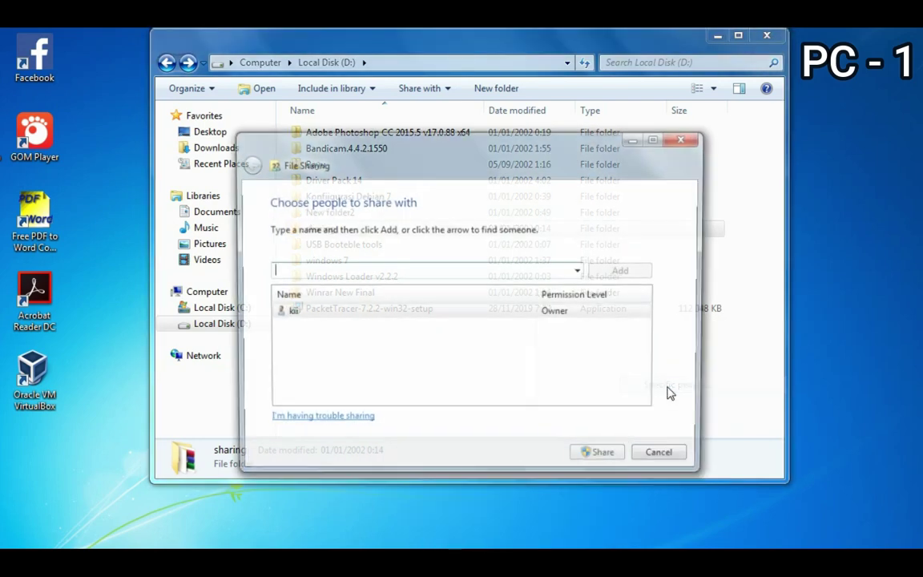
{"action": "left_click", "coordinate": [580, 271]}
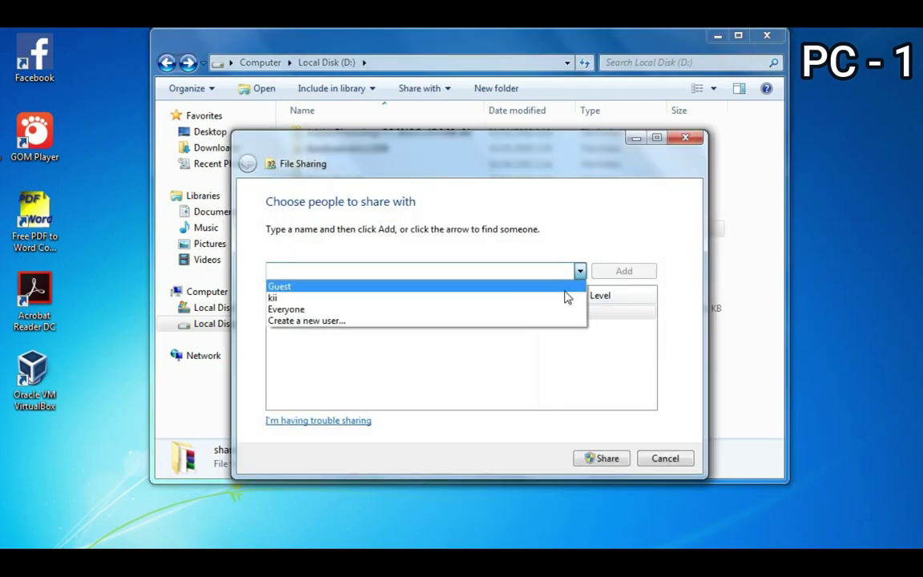
{"action": "left_click", "coordinate": [526, 310]}
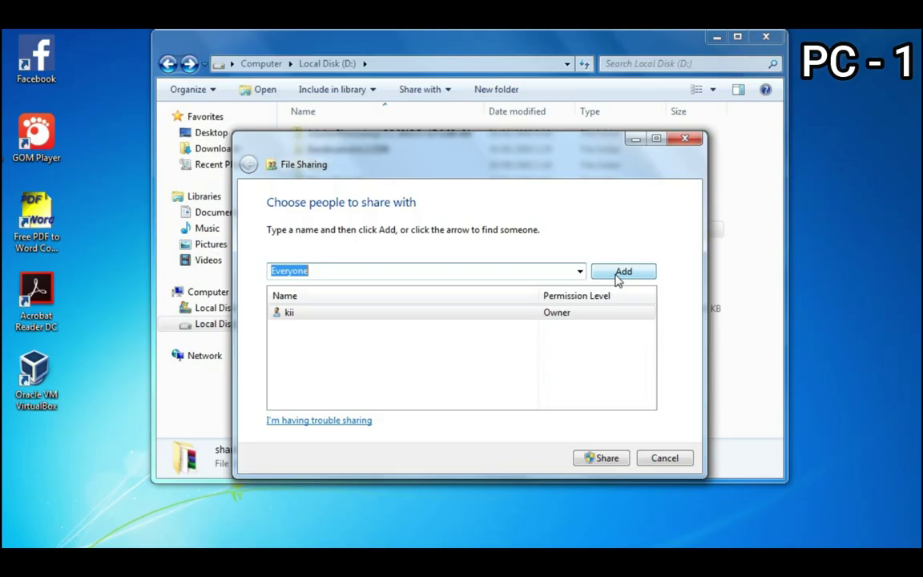
{"action": "left_click", "coordinate": [623, 272]}
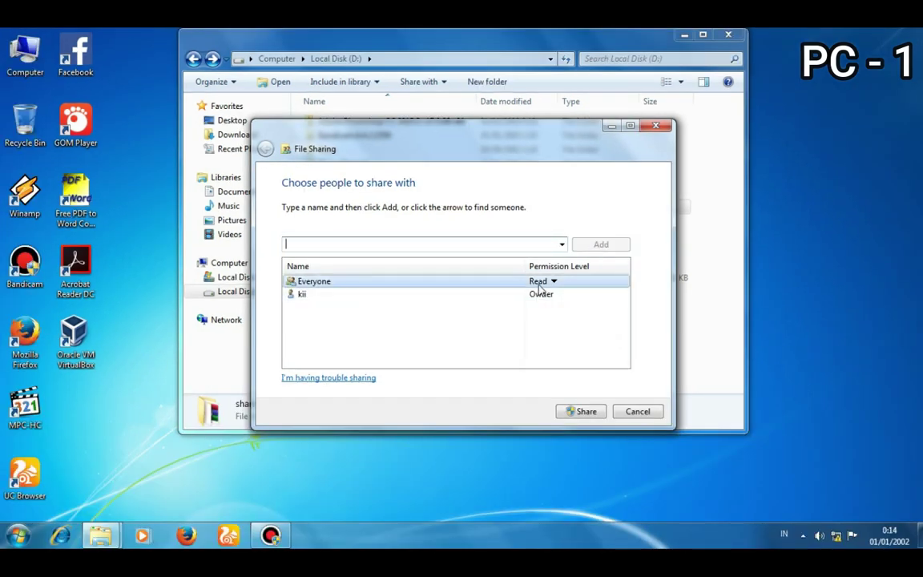
{"action": "left_click", "coordinate": [540, 285]}
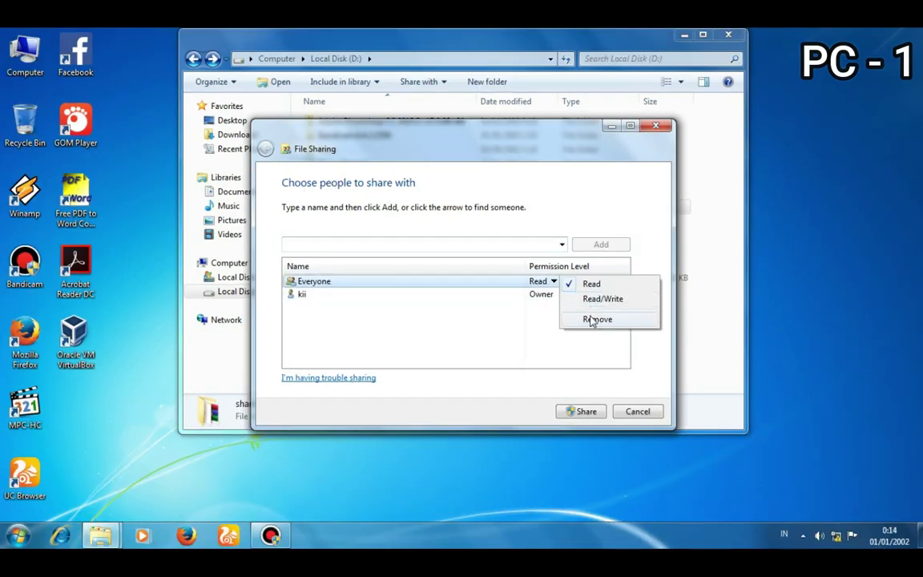
{"action": "left_click", "coordinate": [593, 301]}
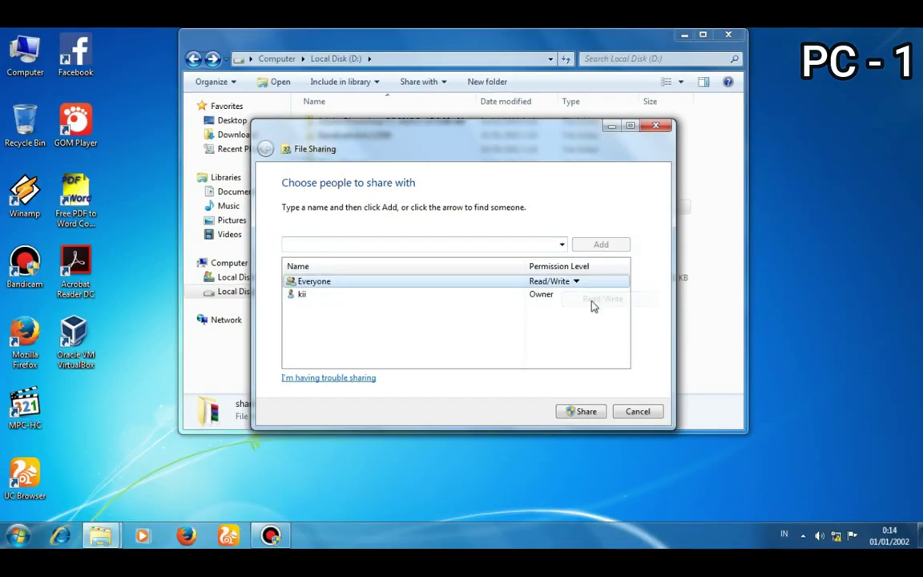
{"action": "left_click", "coordinate": [586, 411]}
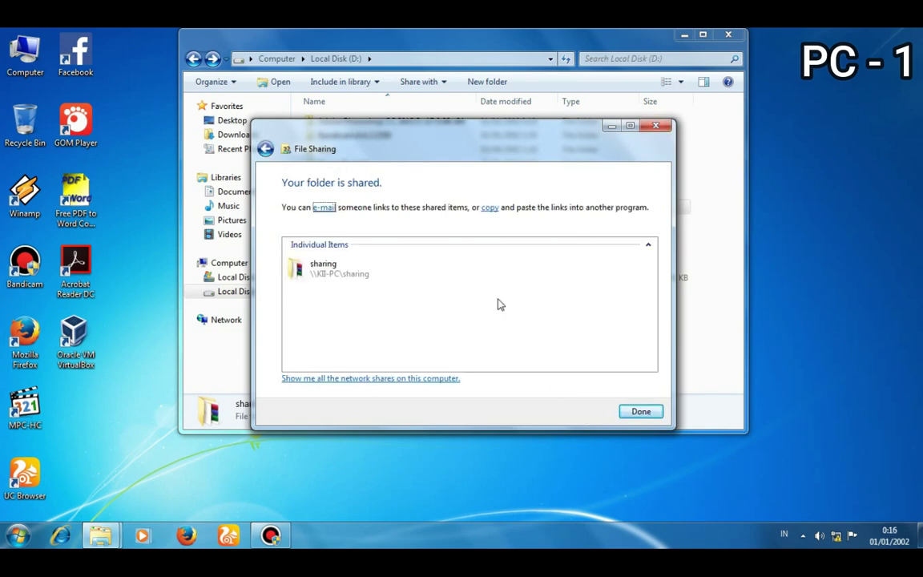
{"action": "left_click", "coordinate": [634, 413]}
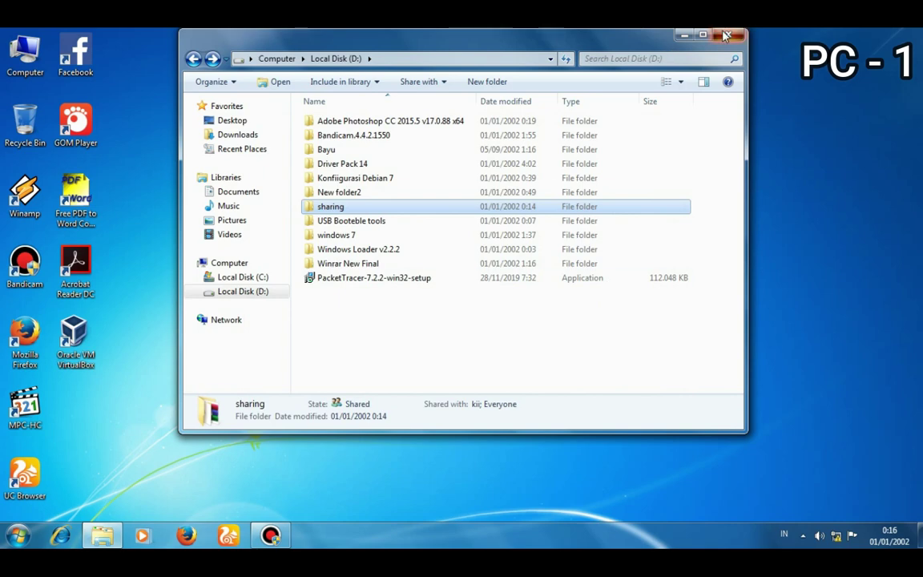
{"action": "left_click", "coordinate": [726, 36]}
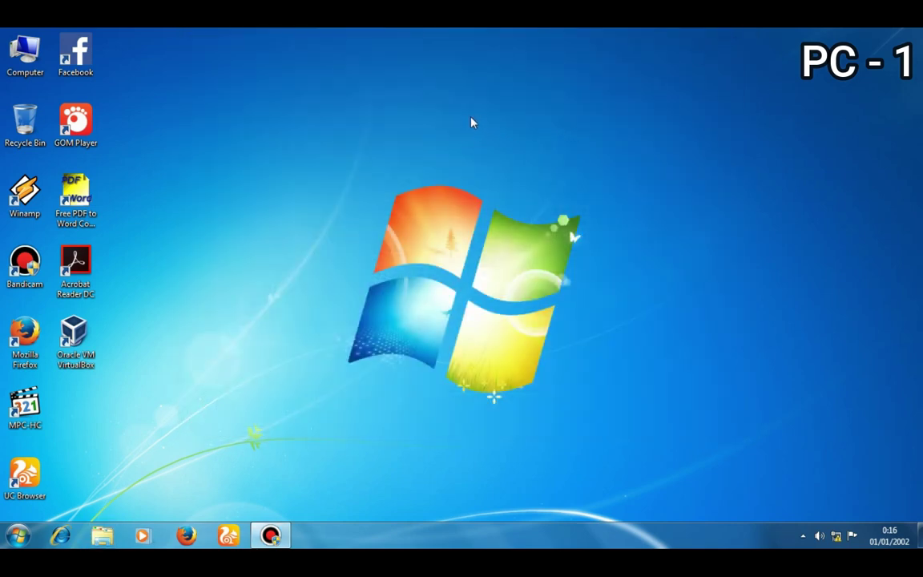
{"action": "double_click", "coordinate": [25, 52]}
{"action": "left_click", "coordinate": [581, 146]}
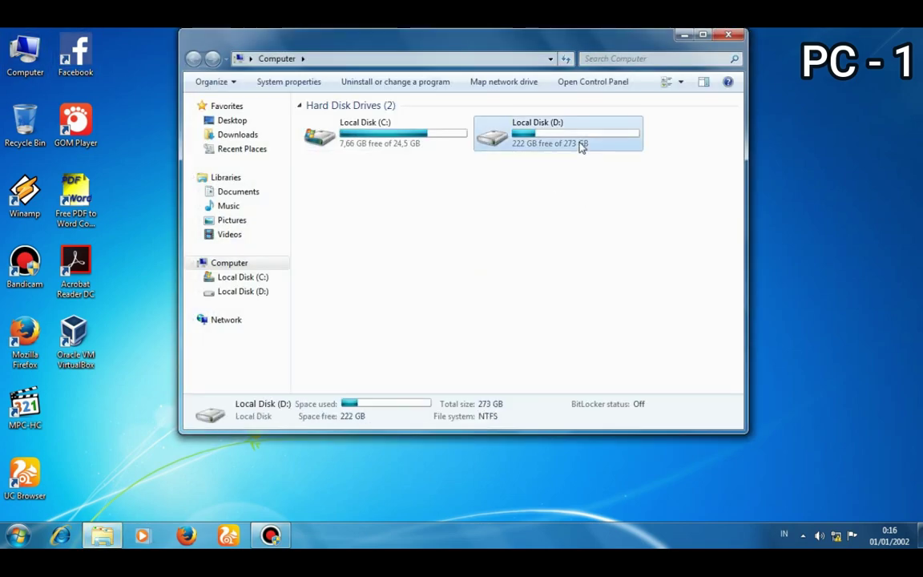
{"action": "double_click", "coordinate": [582, 147]}
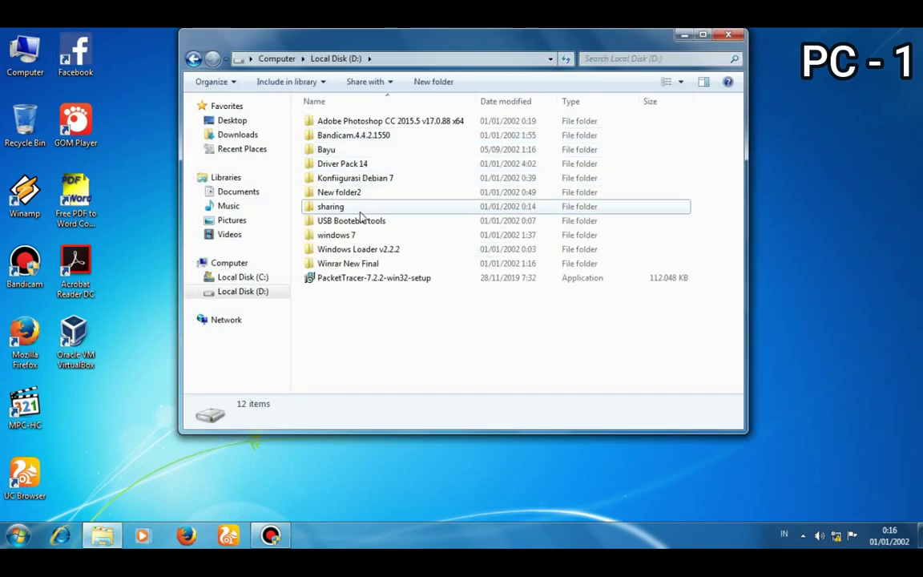
{"action": "left_click", "coordinate": [320, 207]}
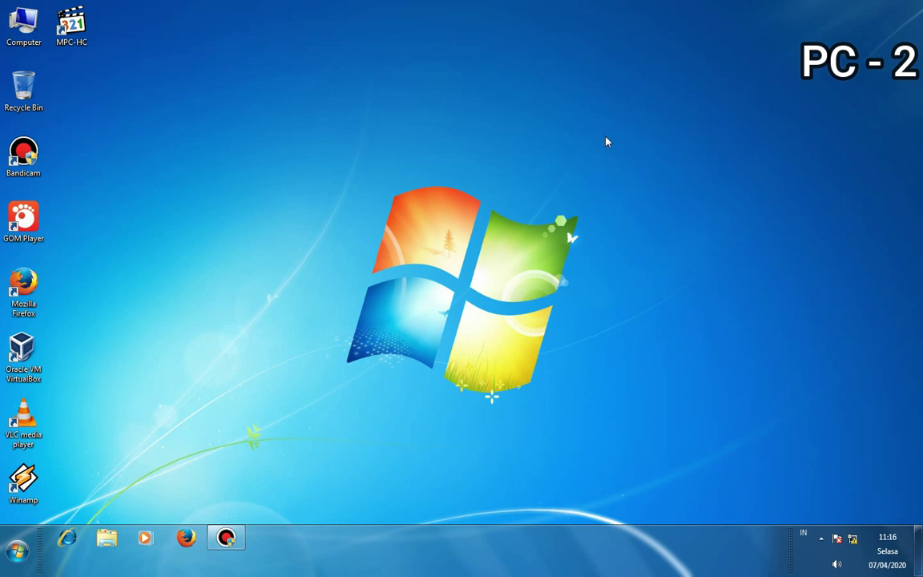
- Open PC-2's Local Area Connection IPv4 properties from the Network and Sharing Center
{"action": "left_click", "coordinate": [852, 540]}
{"action": "left_click", "coordinate": [833, 504]}
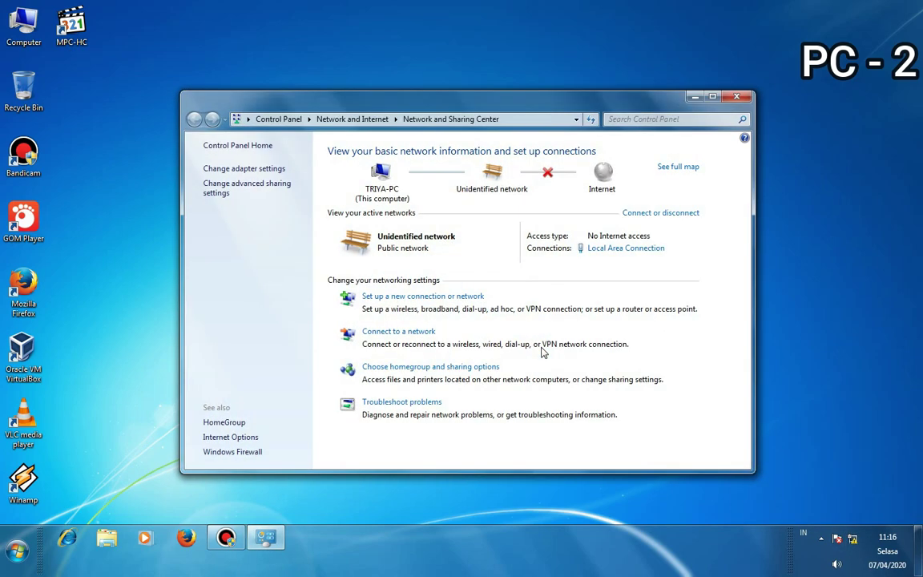
{"action": "left_click", "coordinate": [234, 170]}
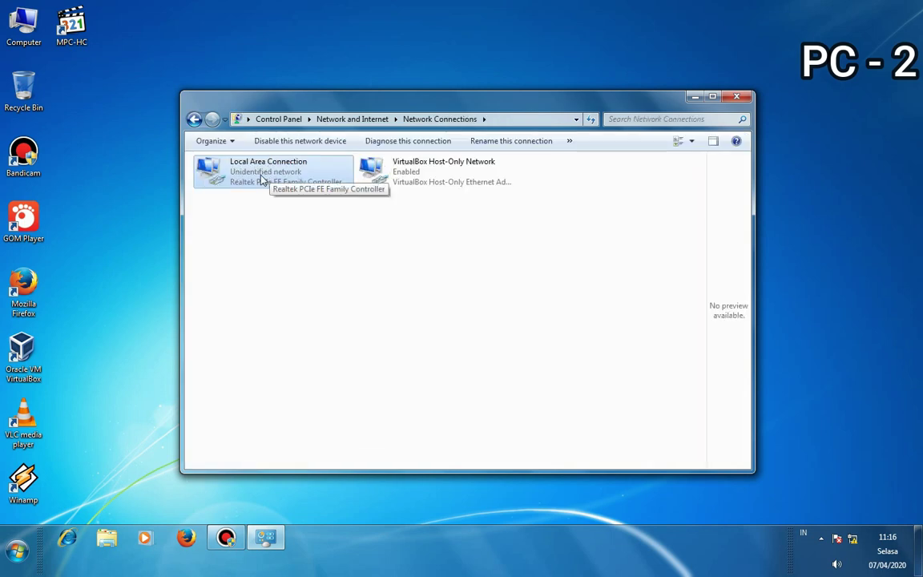
{"action": "double_click", "coordinate": [262, 178]}
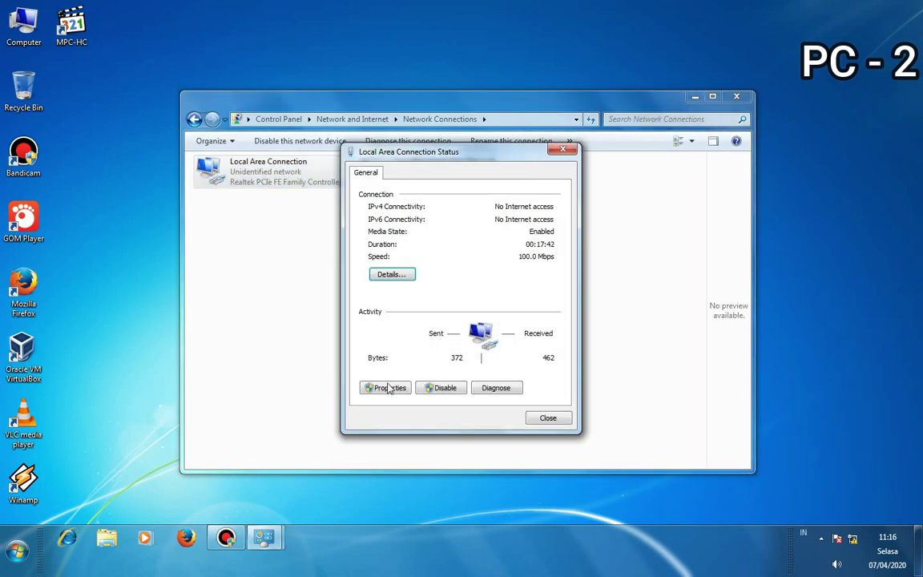
{"action": "left_click", "coordinate": [388, 387]}
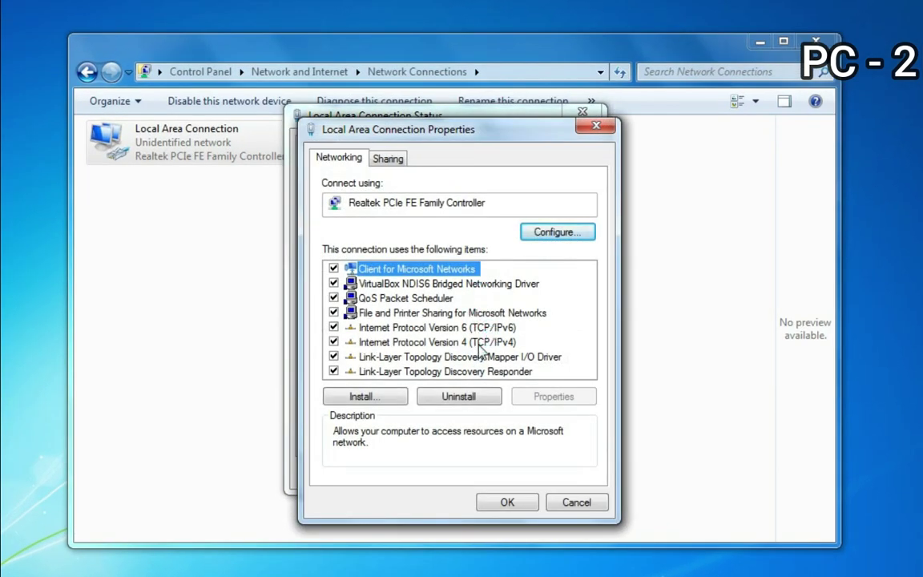
{"action": "left_click", "coordinate": [431, 345]}
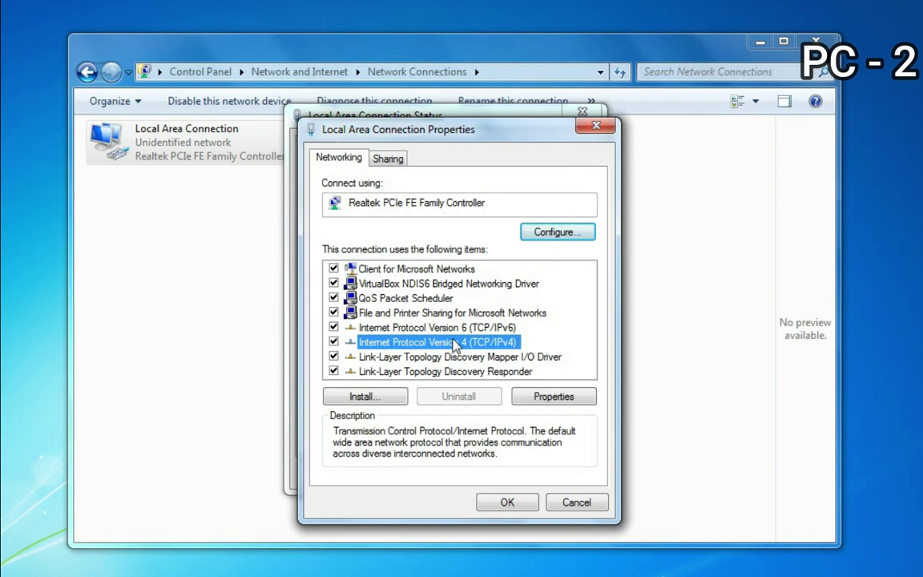
{"action": "double_click", "coordinate": [455, 345]}
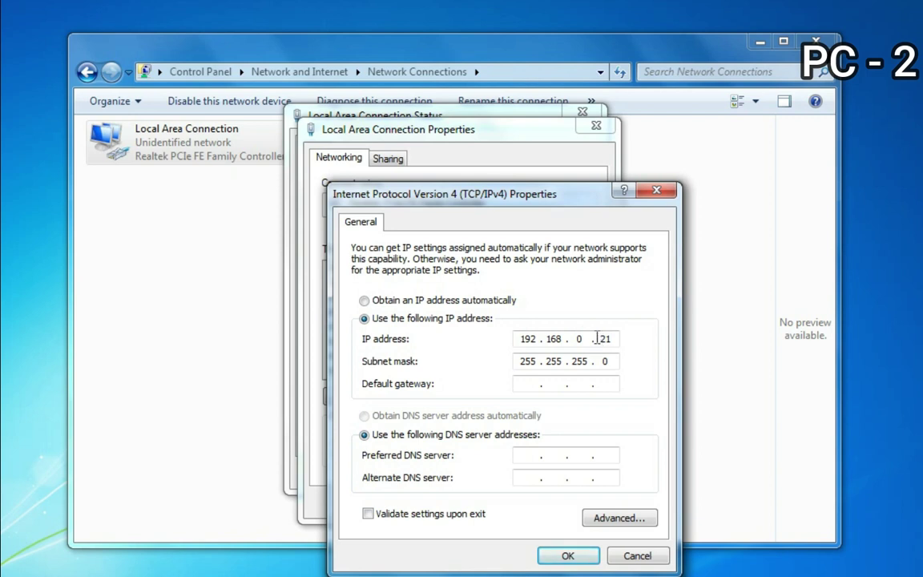
- Change the IP address to 192.168.0.11 and confirm both properties dialogs
{"action": "left_click_drag", "start_coordinate": [598, 339], "coordinate": [614, 340]}
{"action": "type", "text": "11"}
{"action": "left_click", "coordinate": [522, 363]}
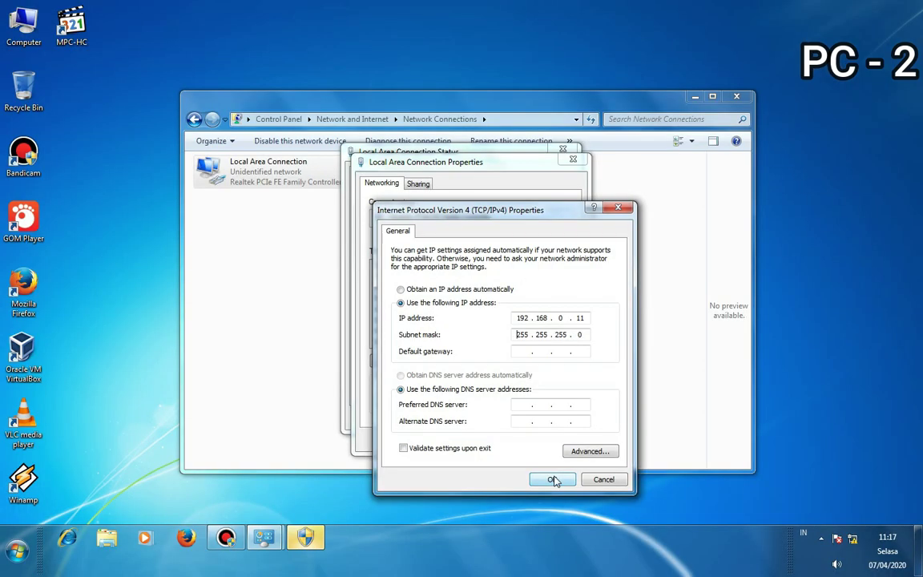
{"action": "left_click", "coordinate": [553, 480]}
{"action": "left_click", "coordinate": [506, 439]}
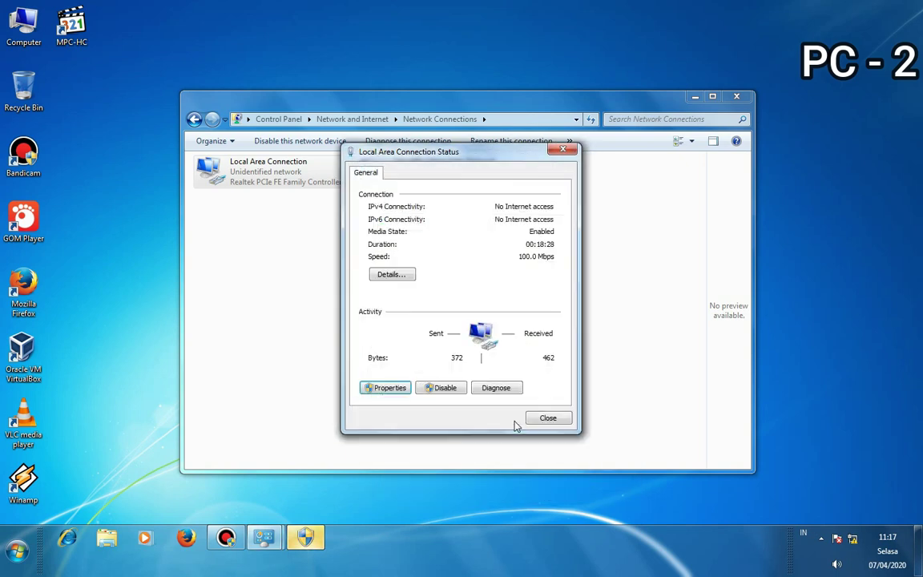
{"action": "left_click", "coordinate": [548, 417]}
- Close Network Connections and the shield window, then open Computer showing drives C:, D: and E:
{"action": "left_click", "coordinate": [738, 98]}
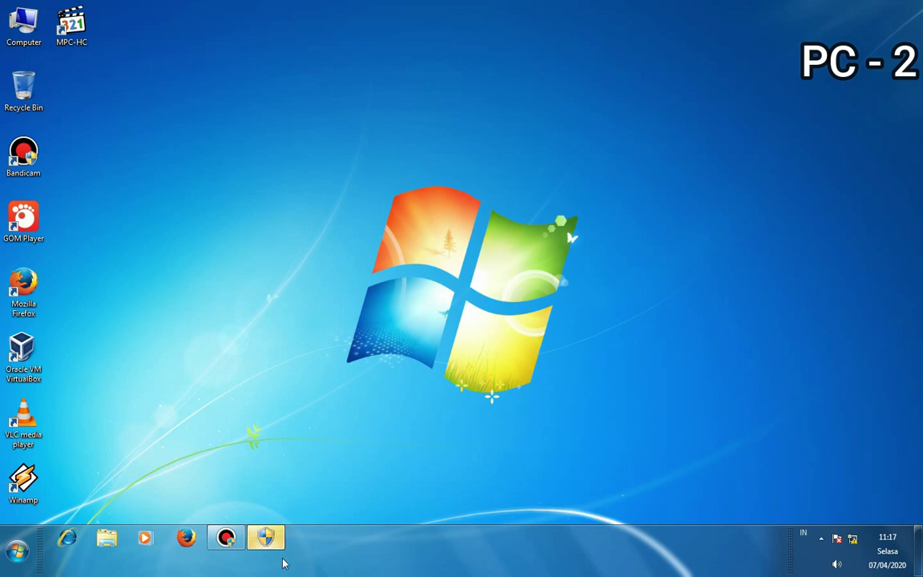
{"action": "right_click", "coordinate": [280, 555]}
{"action": "left_click", "coordinate": [288, 513]}
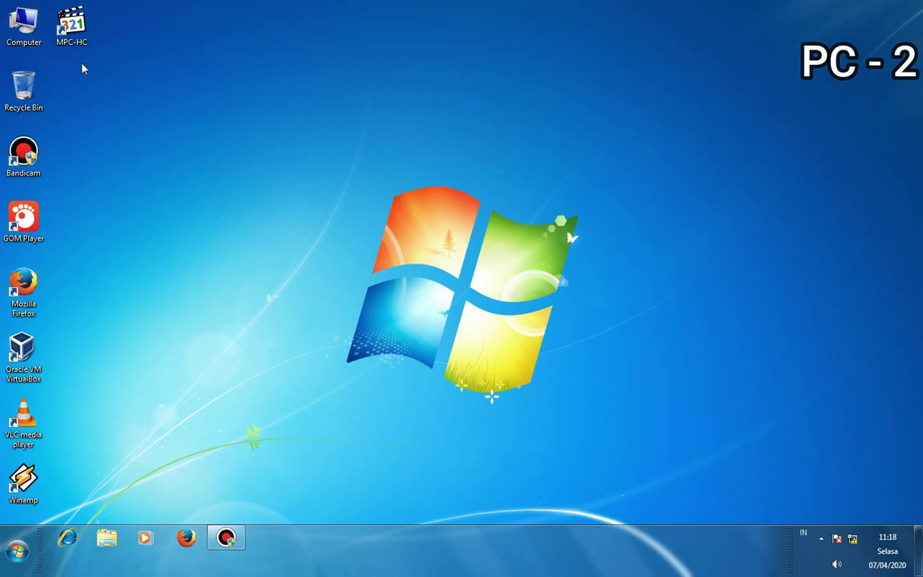
{"action": "double_click", "coordinate": [29, 32]}
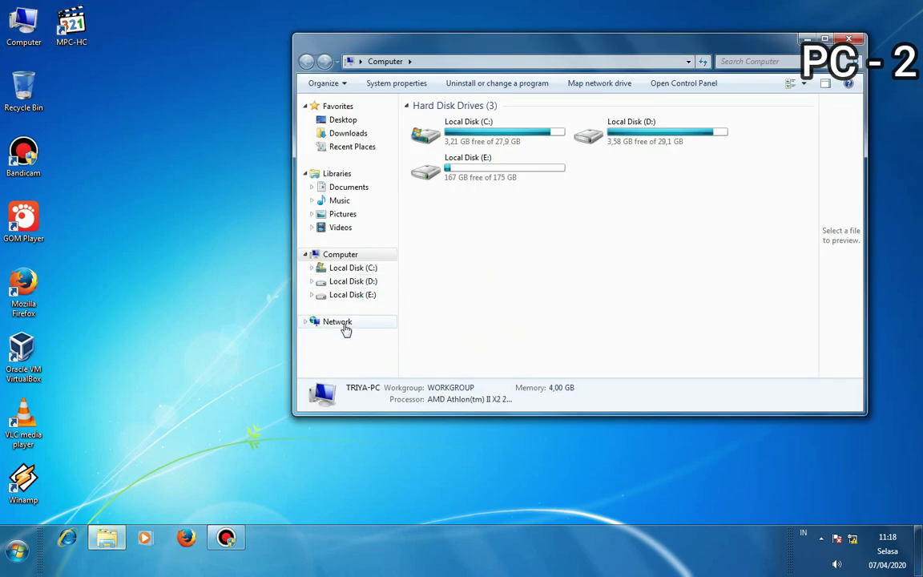
- Browse the maximized Network view, open TRIYA-PC's shares, and return to Network
{"action": "left_click", "coordinate": [337, 321]}
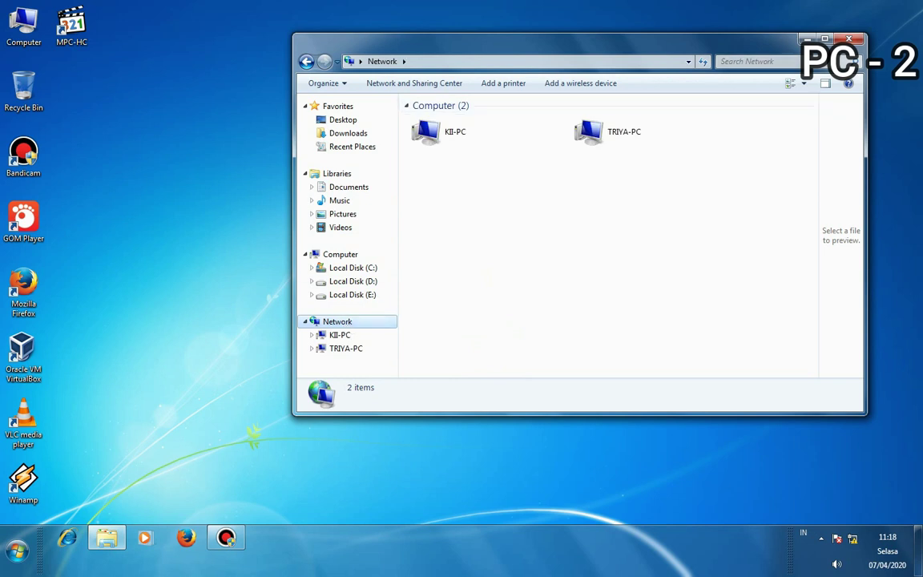
{"action": "left_click", "coordinate": [825, 39]}
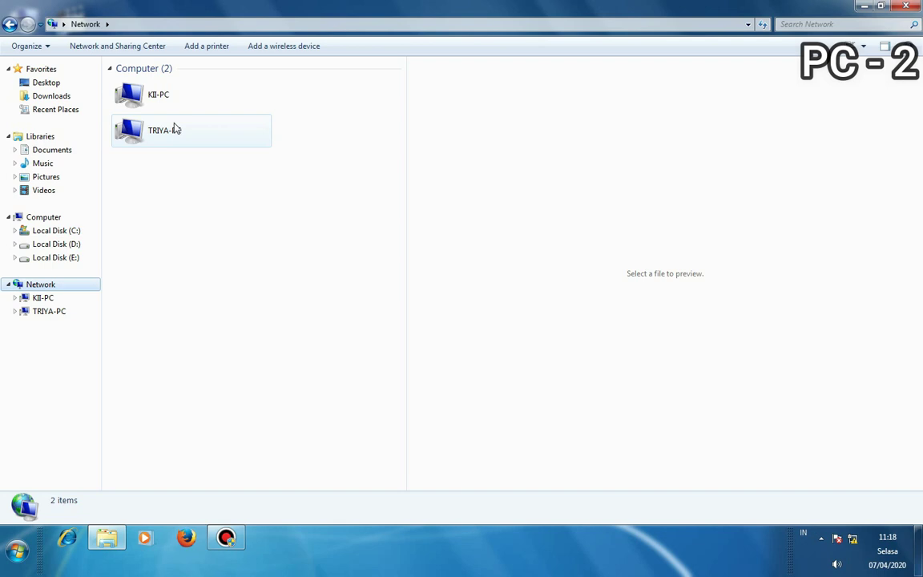
{"action": "left_click", "coordinate": [164, 96]}
{"action": "double_click", "coordinate": [161, 131]}
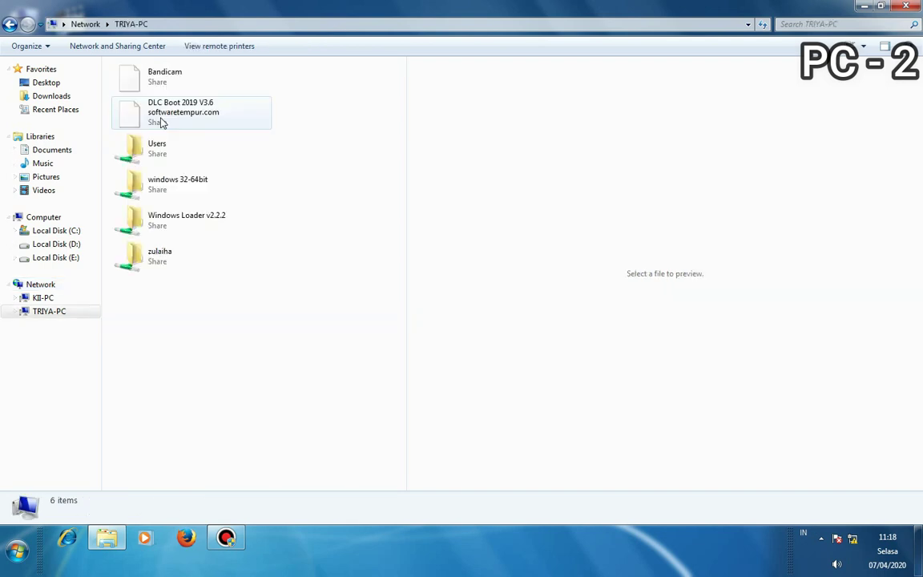
{"action": "left_click", "coordinate": [9, 25]}
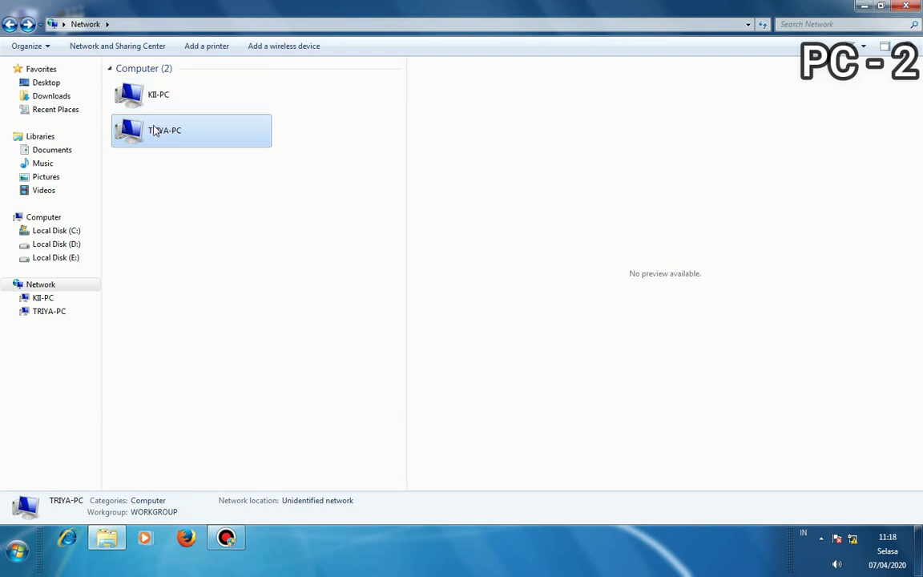
{"action": "key", "text": "super"}
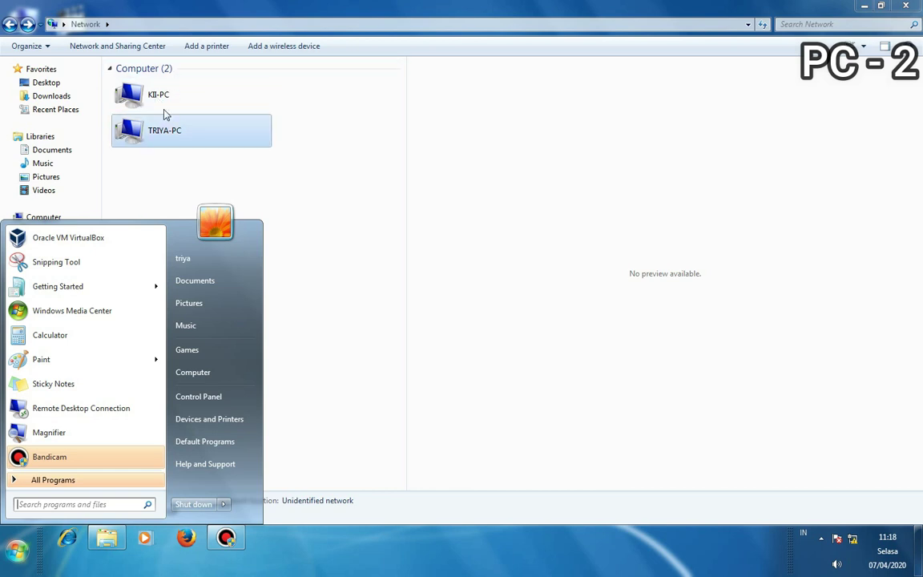
- Open KII-PC's sharing folder to see the chrome installer and Debian archive, then close Explorer
{"action": "left_click", "coordinate": [162, 100]}
{"action": "double_click", "coordinate": [165, 101]}
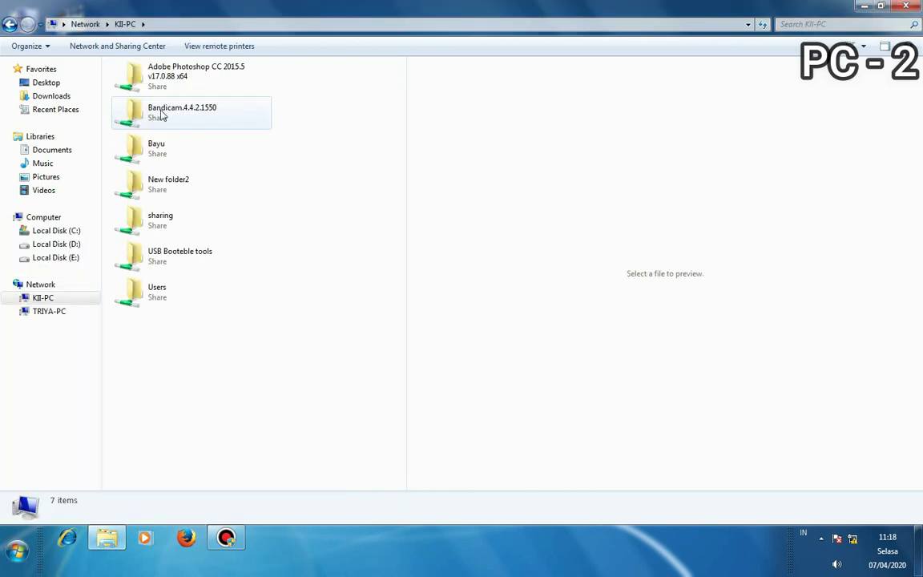
{"action": "double_click", "coordinate": [171, 222]}
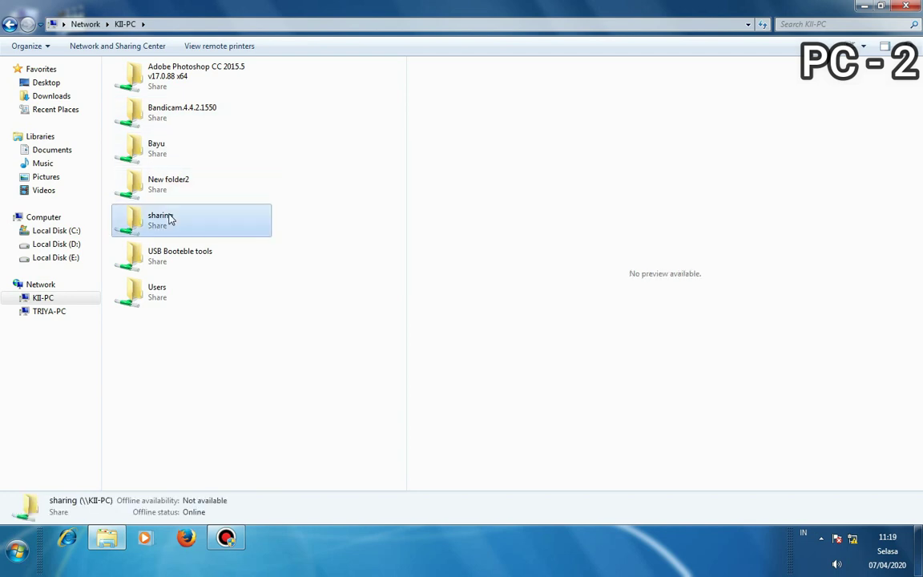
{"action": "left_click", "coordinate": [10, 24]}
{"action": "left_click", "coordinate": [10, 24]}
{"action": "double_click", "coordinate": [130, 96]}
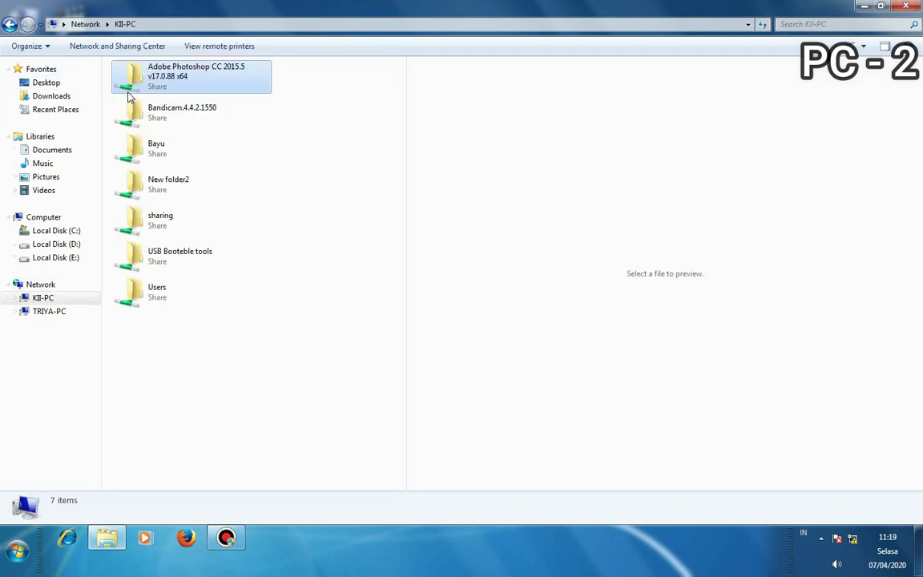
{"action": "left_click", "coordinate": [193, 217]}
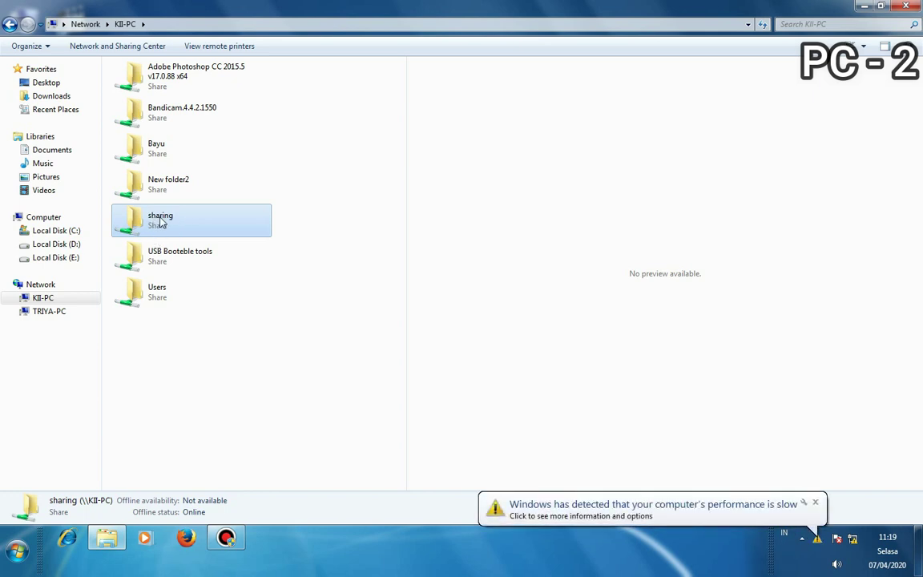
{"action": "double_click", "coordinate": [160, 224]}
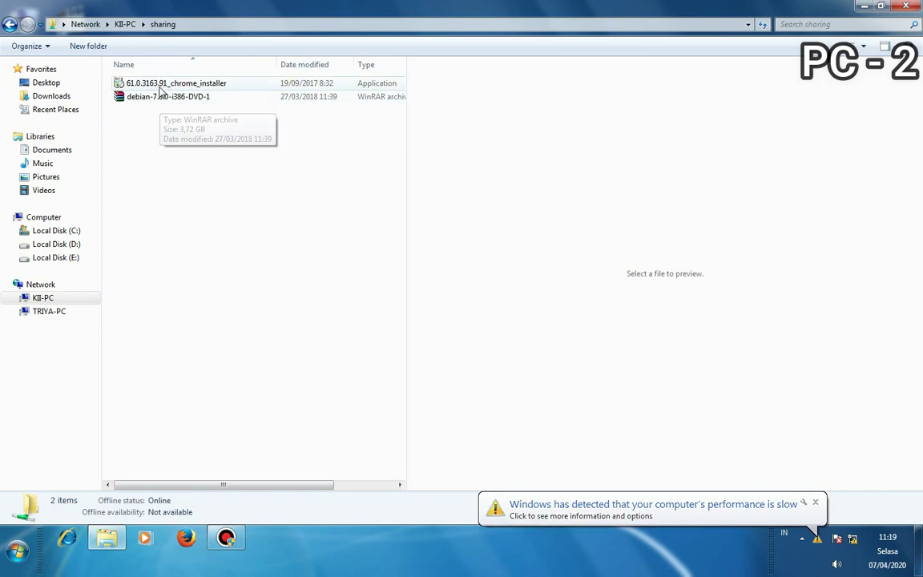
{"action": "left_click", "coordinate": [904, 8]}
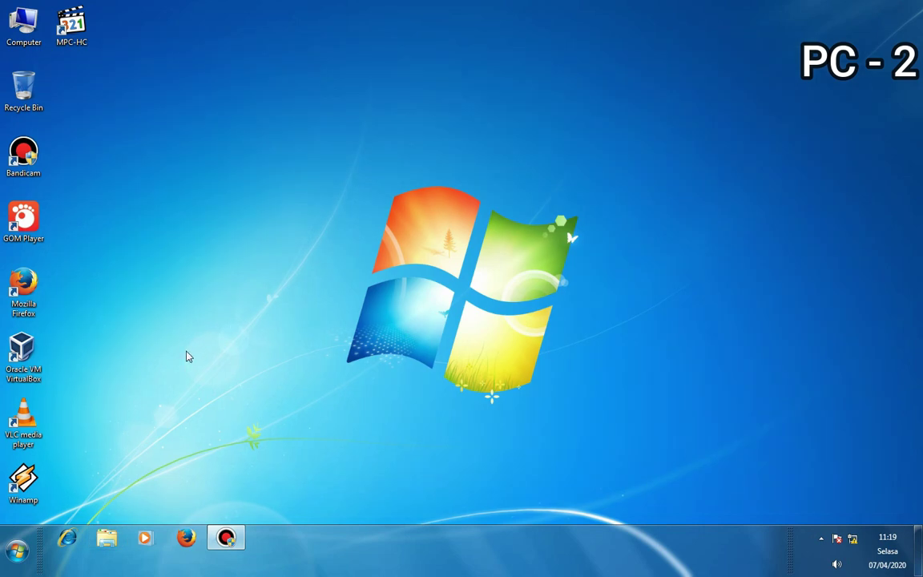
- Run \\192.168.0.10 from the Run dialog to open PC-1's network shares
{"action": "key", "text": "super+r"}
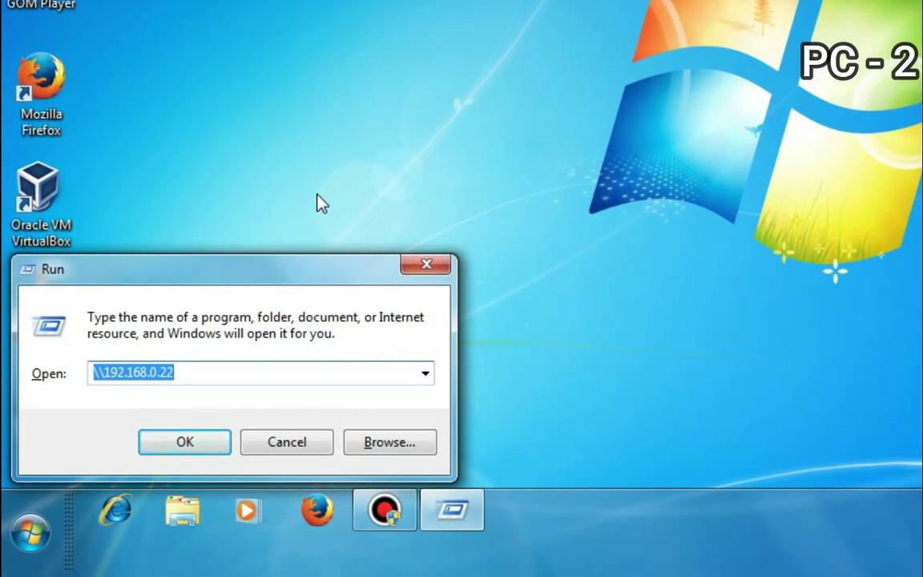
{"action": "key", "text": "BackSpace"}
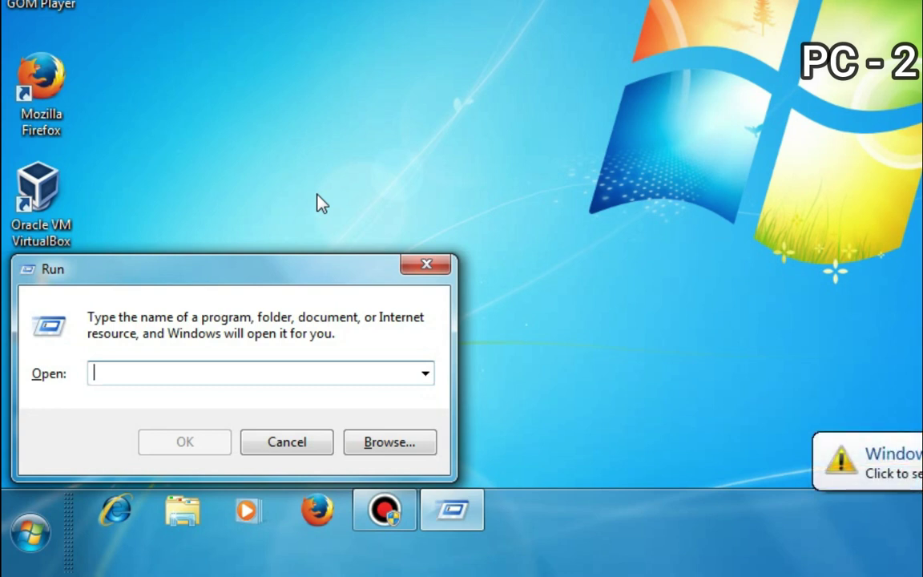
{"action": "type", "text": "\\\\"}
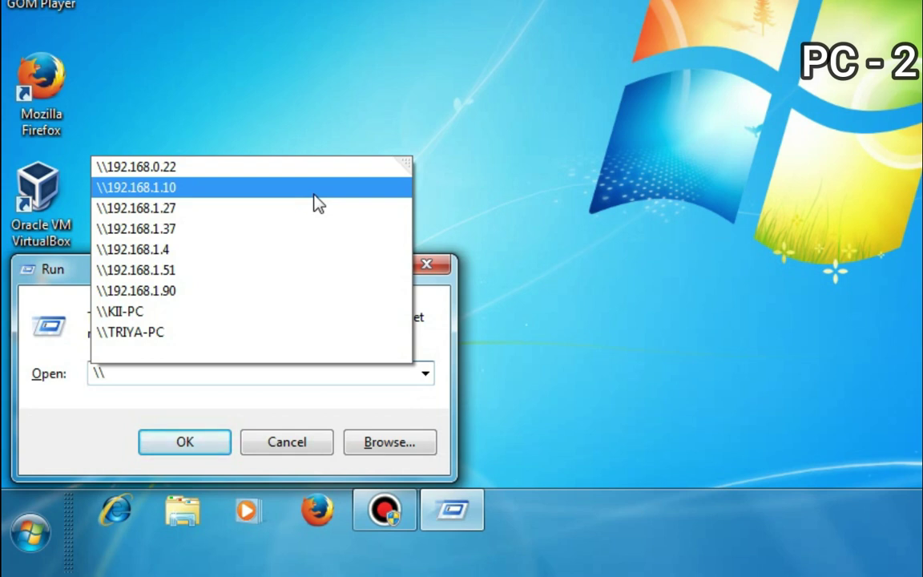
{"action": "type", "text": "192"}
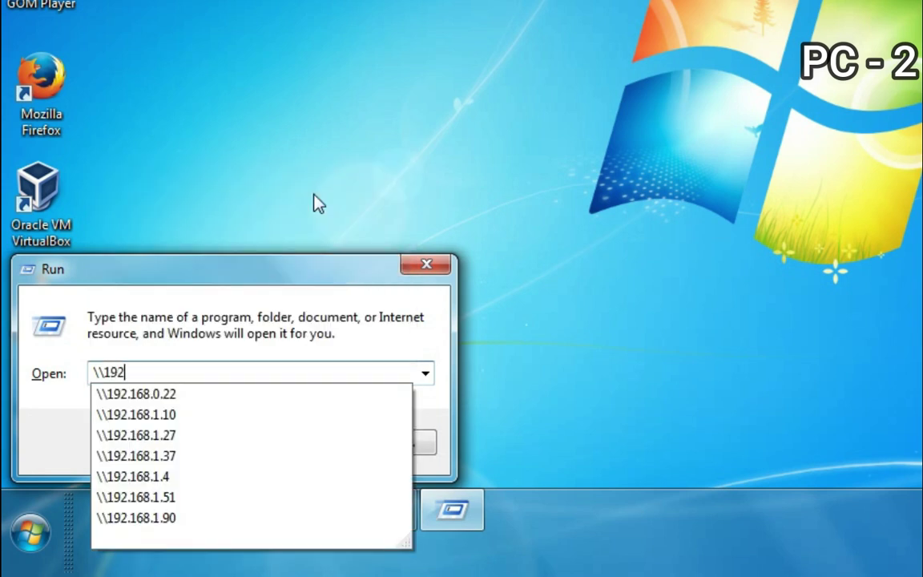
{"action": "type", "text": ".168.0"}
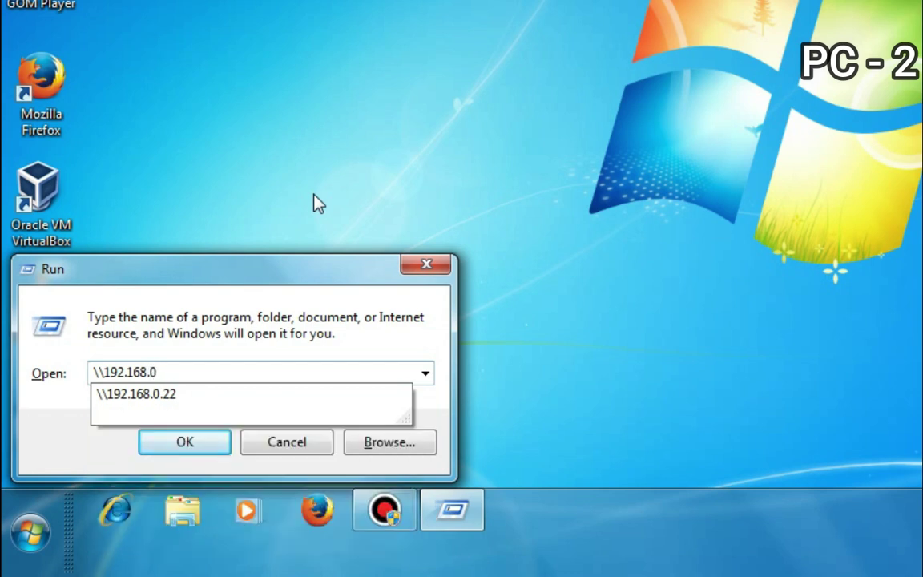
{"action": "type", "text": ".10"}
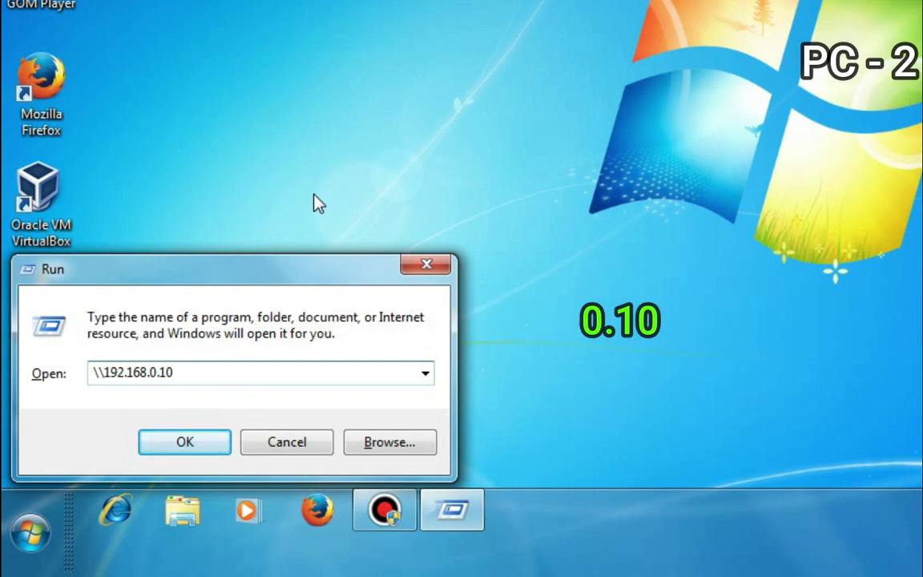
{"action": "key", "text": "Return"}
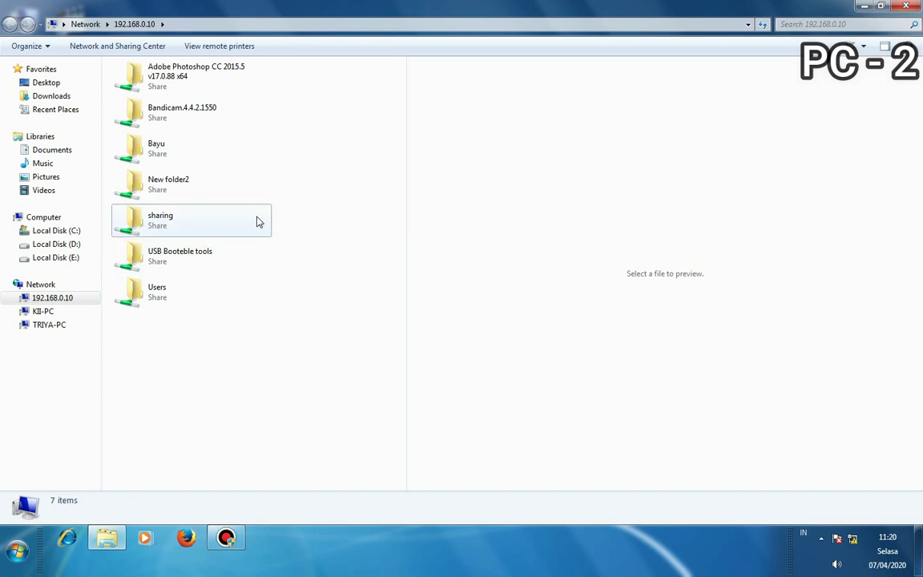
- Select the sharing share among the seven shares on \\192.168.0.10 to view its details
{"action": "left_click", "coordinate": [223, 228]}
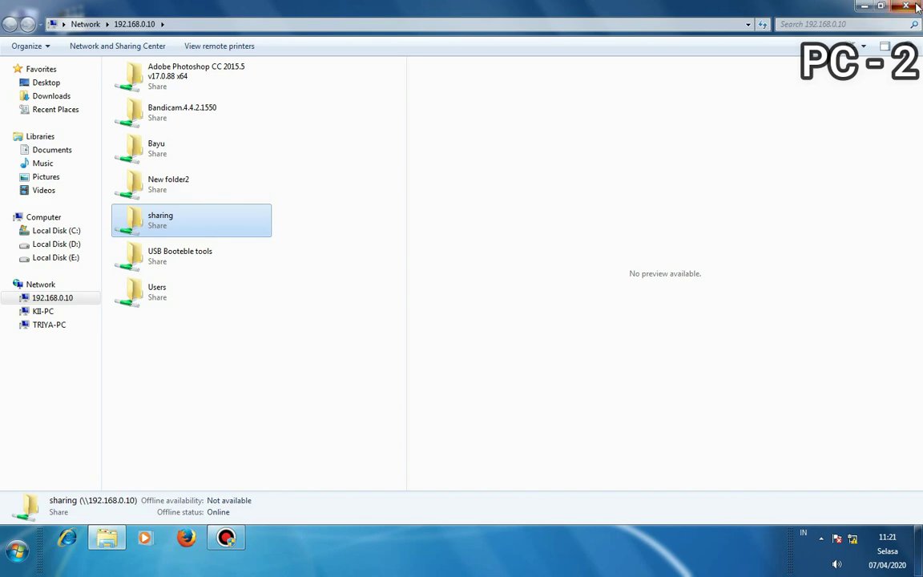
- Clear Explorer off the screen and refresh the empty desktop three times
{"action": "key", "text": "super+d"}
{"action": "right_click", "coordinate": [381, 158]}
{"action": "left_click", "coordinate": [437, 191]}
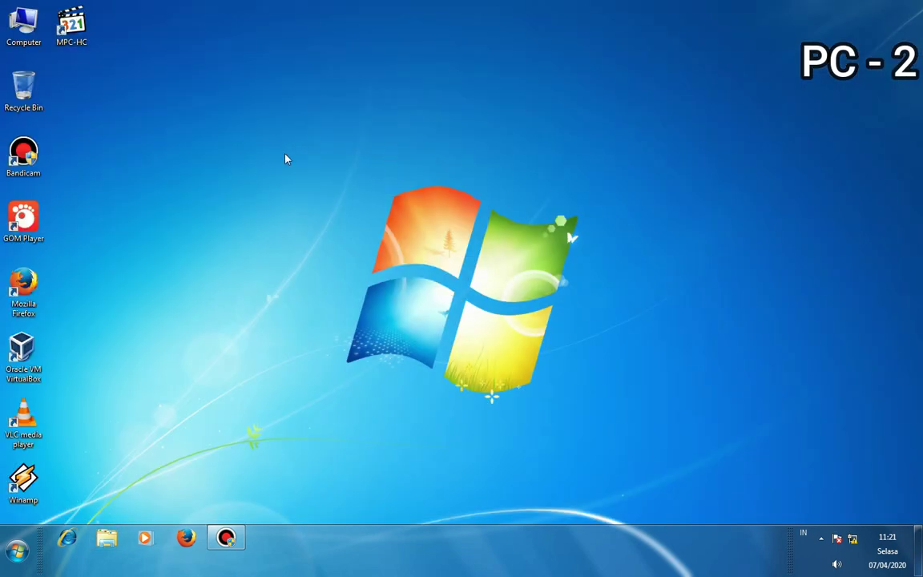
{"action": "right_click", "coordinate": [285, 156]}
{"action": "left_click", "coordinate": [328, 193]}
{"action": "right_click", "coordinate": [329, 171]}
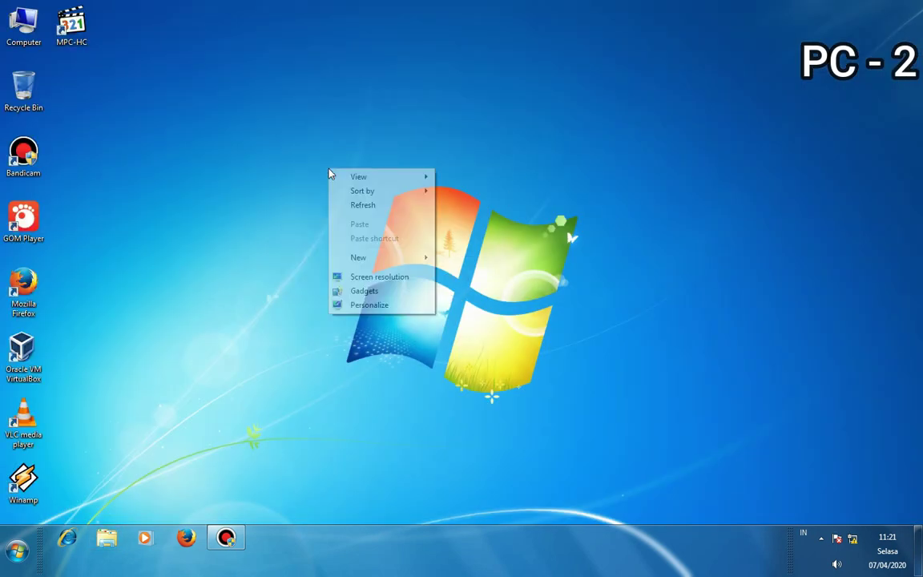
{"action": "left_click", "coordinate": [360, 203]}
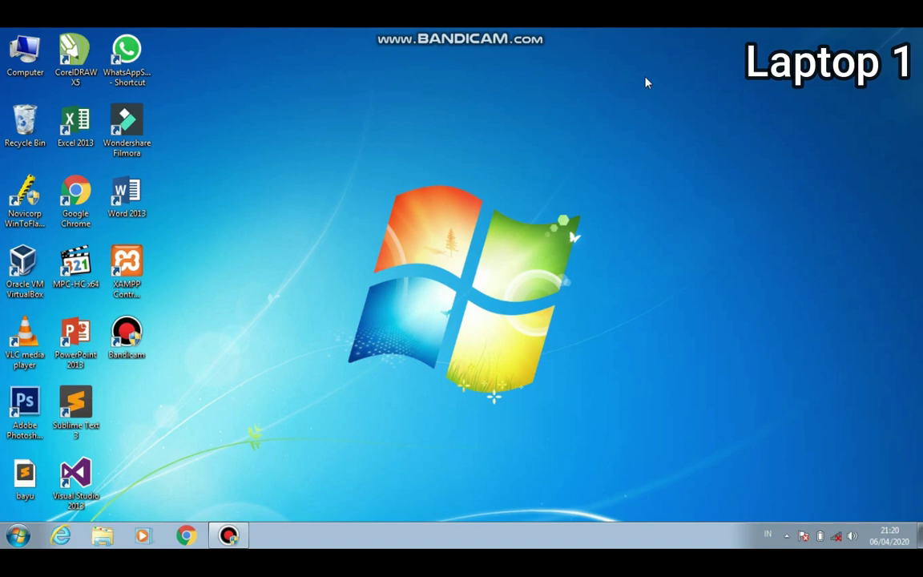
{"action": "right_click", "coordinate": [633, 116]}
{"action": "right_click", "coordinate": [660, 154]}
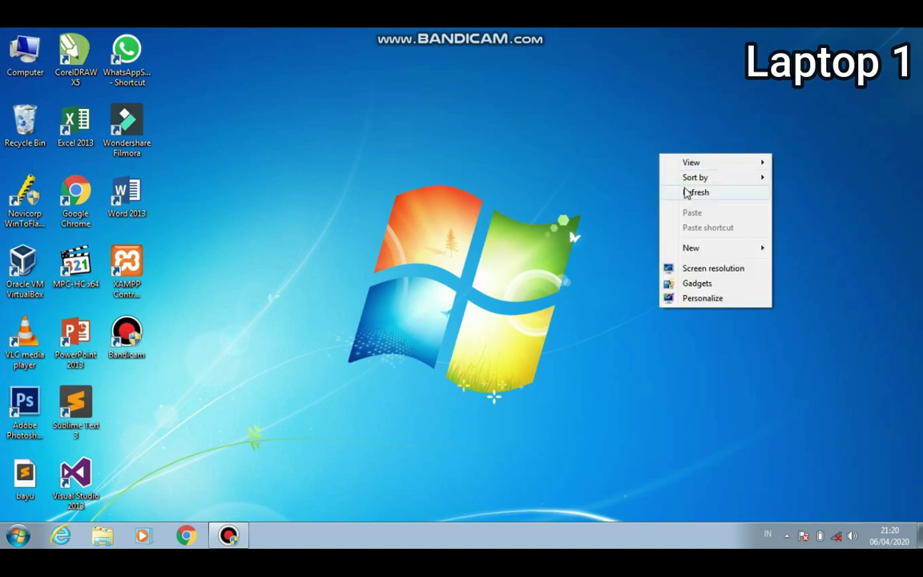
{"action": "left_click", "coordinate": [686, 193]}
{"action": "right_click", "coordinate": [684, 190]}
{"action": "left_click", "coordinate": [714, 233]}
{"action": "right_click", "coordinate": [699, 211]}
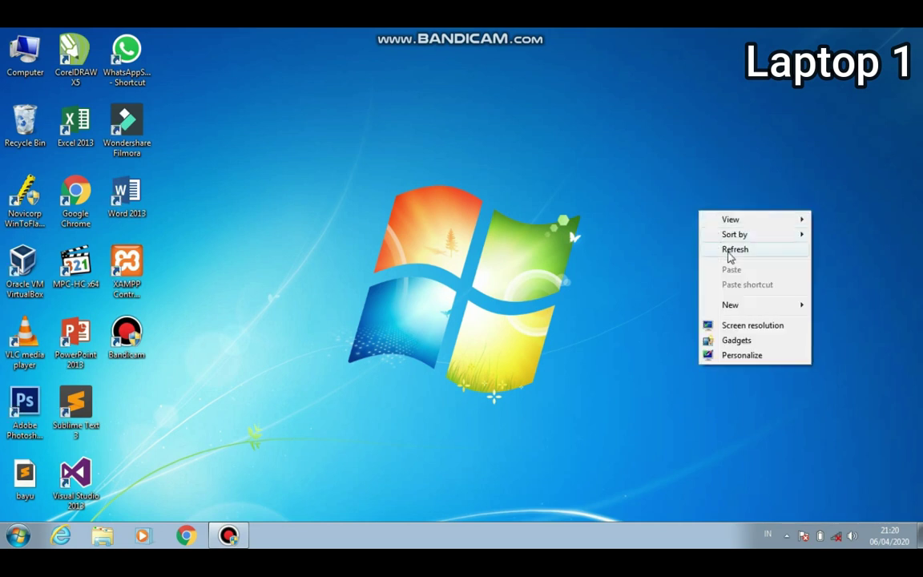
{"action": "left_click", "coordinate": [730, 253]}
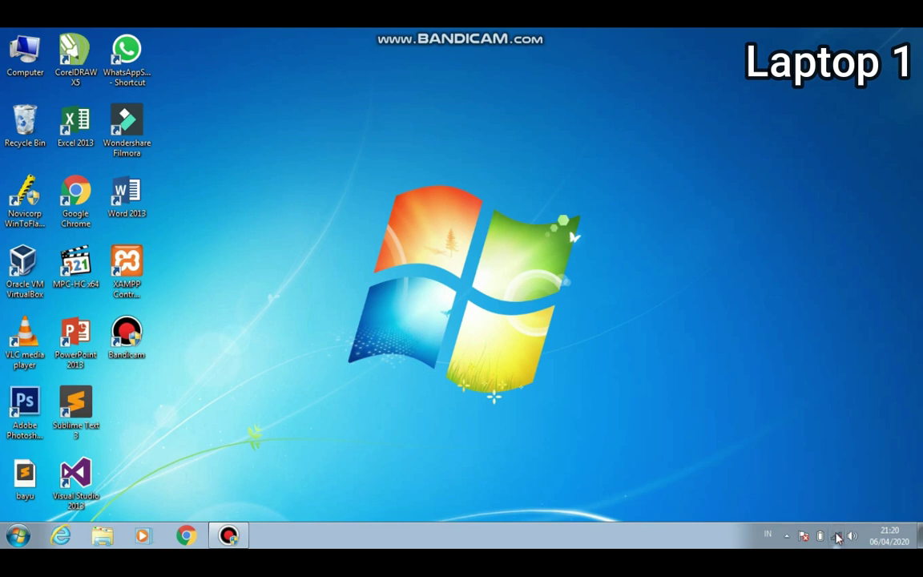
- Check the realme 5 network connection status, then dismiss the popup
{"action": "left_click", "coordinate": [836, 536]}
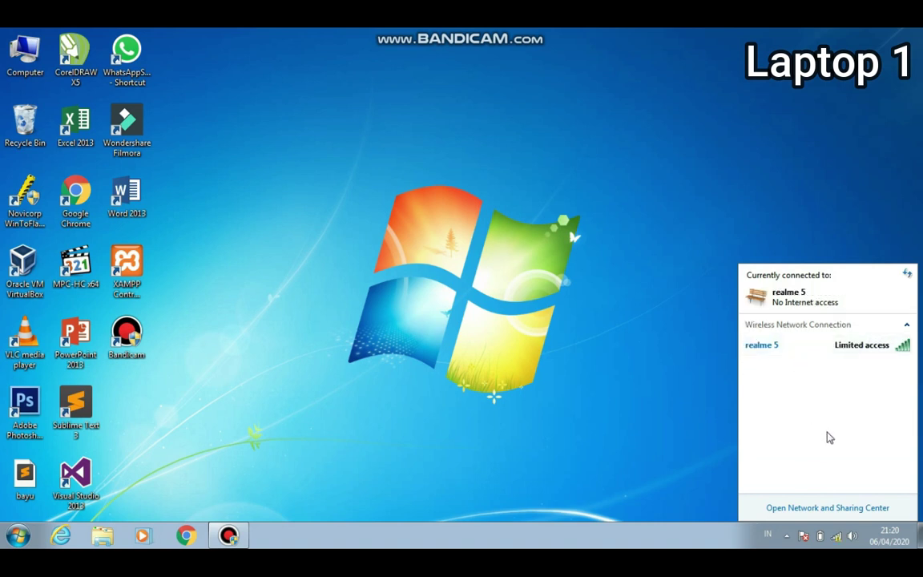
{"action": "left_click", "coordinate": [837, 540]}
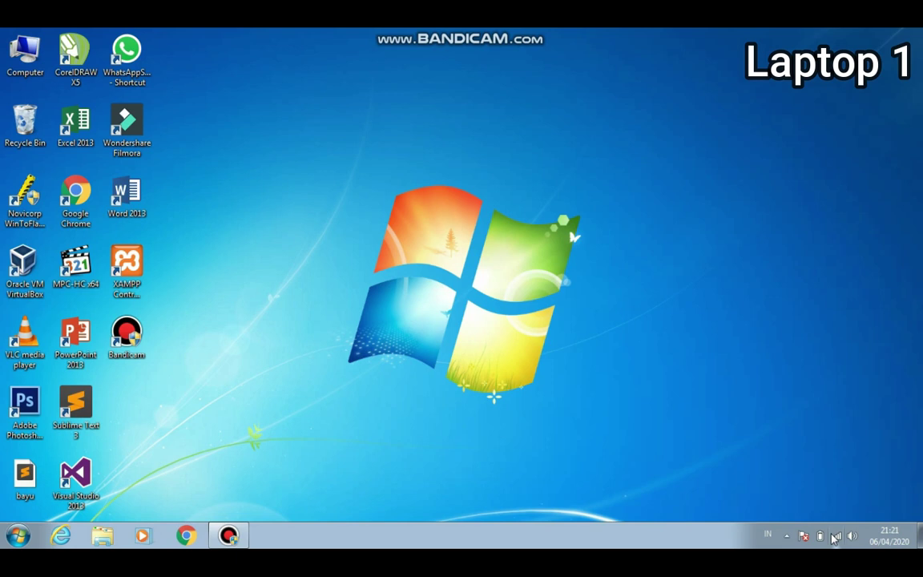
- Go through the Network and Sharing Center to the list of network adapters
{"action": "left_click", "coordinate": [834, 537]}
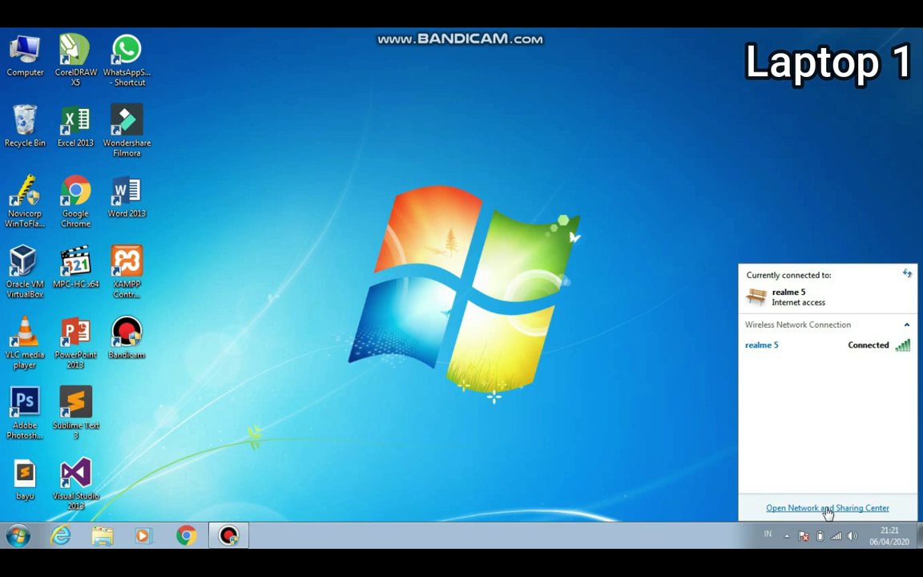
{"action": "left_click", "coordinate": [827, 508]}
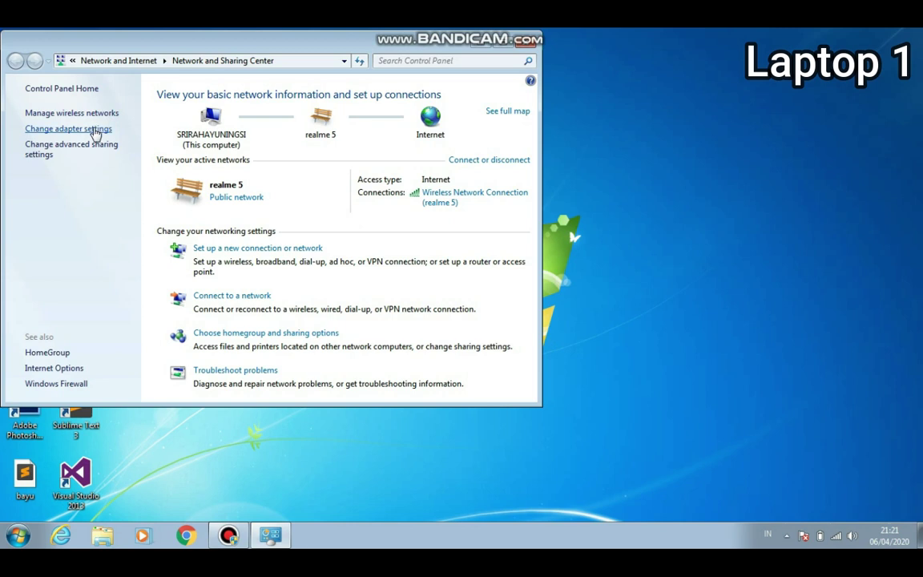
{"action": "left_click", "coordinate": [94, 131]}
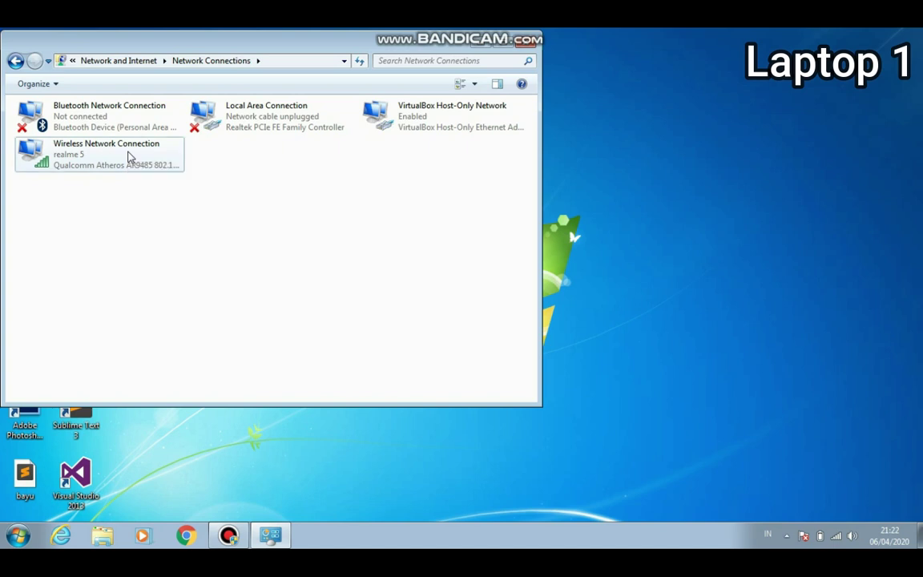
- Open the Internet Protocol Version 4 properties of Wireless Network Connection
{"action": "double_click", "coordinate": [128, 157]}
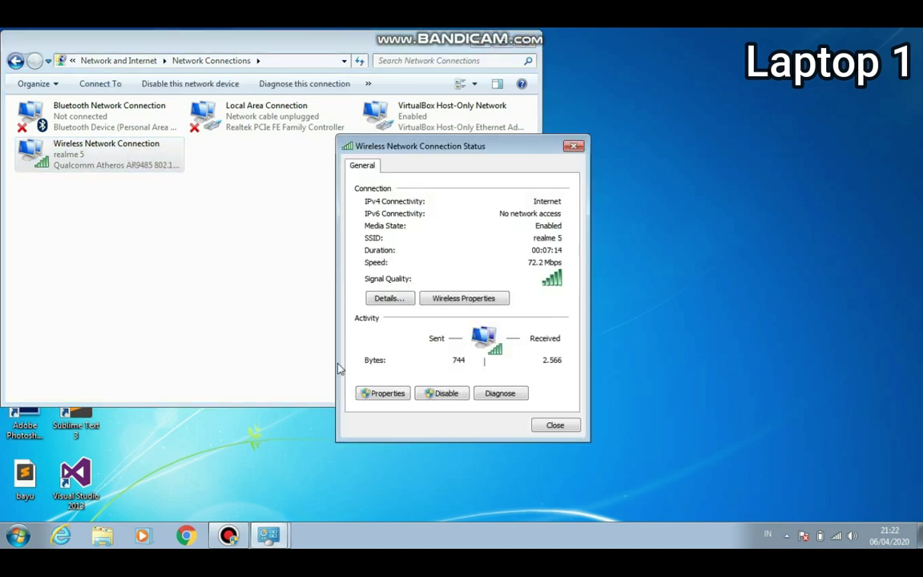
{"action": "left_click", "coordinate": [387, 393]}
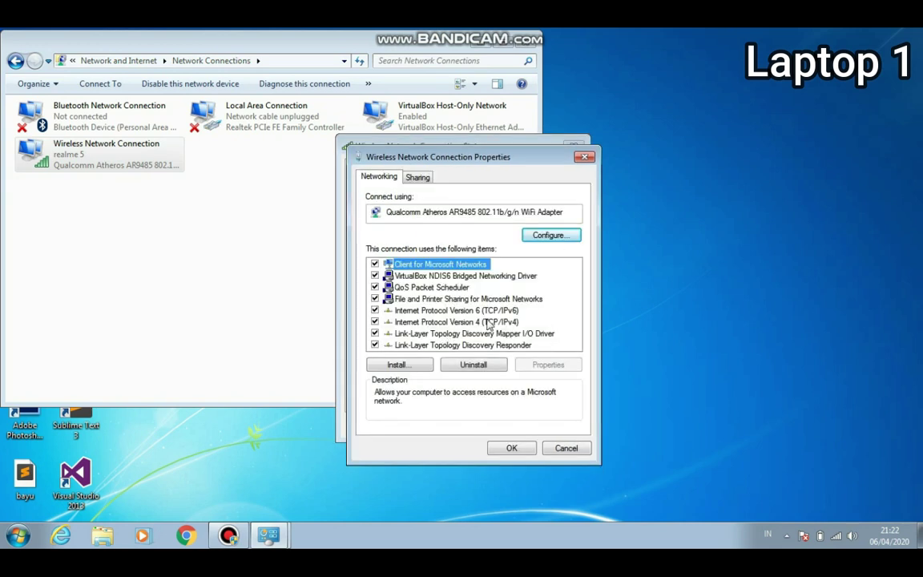
{"action": "left_click", "coordinate": [449, 322]}
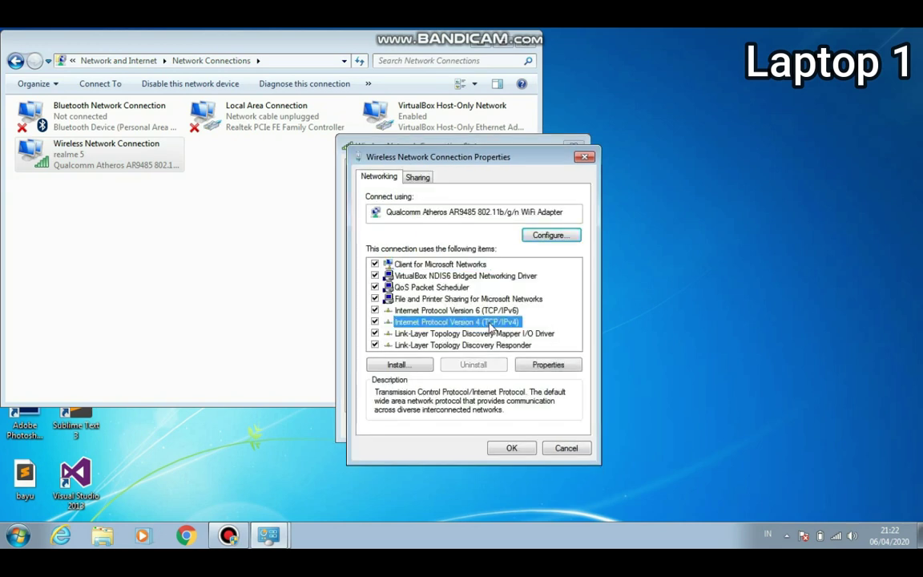
{"action": "double_click", "coordinate": [490, 323]}
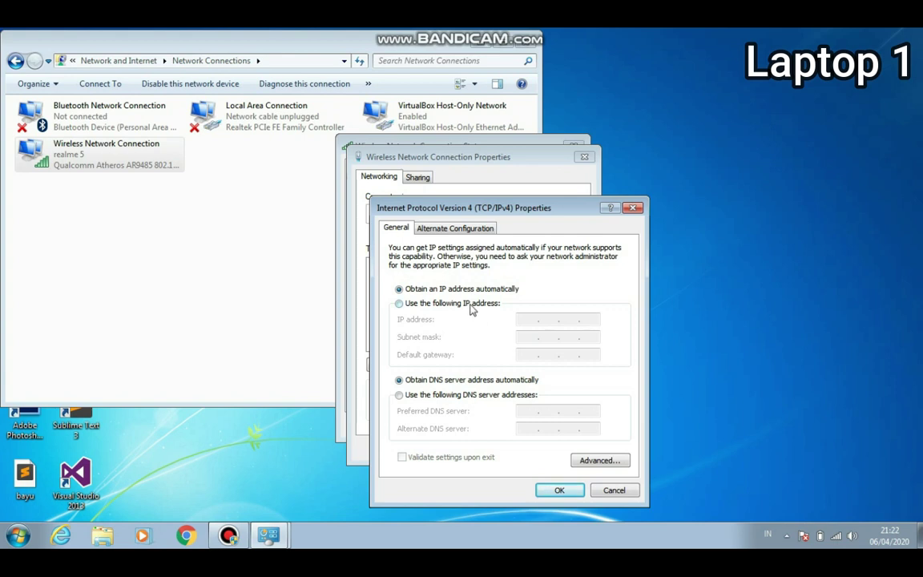
- Give the wireless connection static IP 192.168.1.1 with subnet mask 255.255.255.0
{"action": "left_click", "coordinate": [470, 309]}
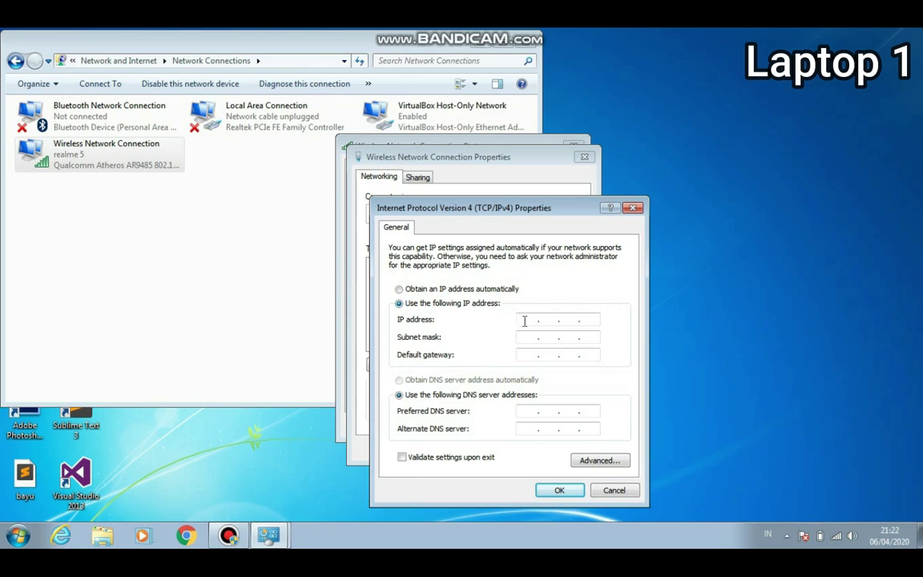
{"action": "left_click", "coordinate": [524, 320]}
{"action": "type", "text": "192 . 16"}
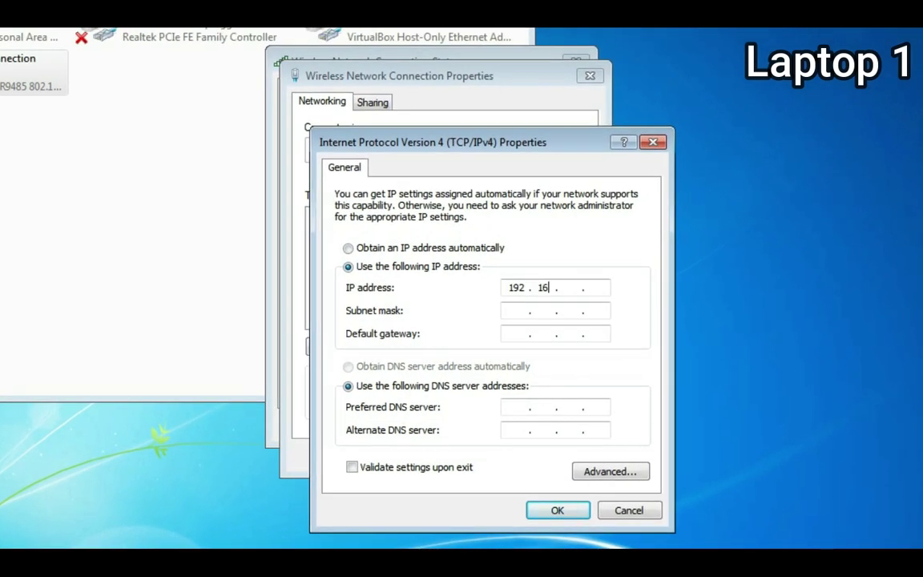
{"action": "type", "text": "8 . 1 ."}
{"action": "type", "text": "1"}
{"action": "key", "text": "Tab"}
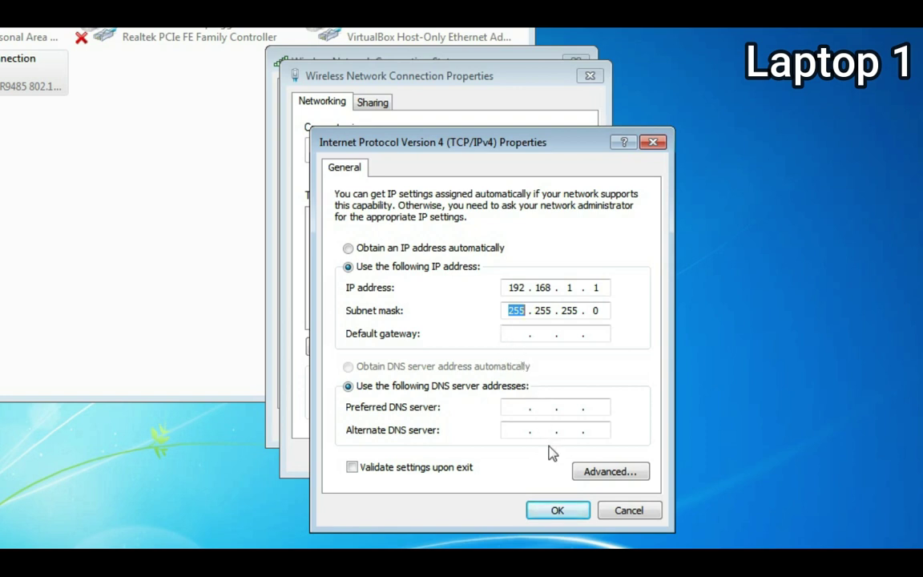
{"action": "left_click", "coordinate": [574, 517]}
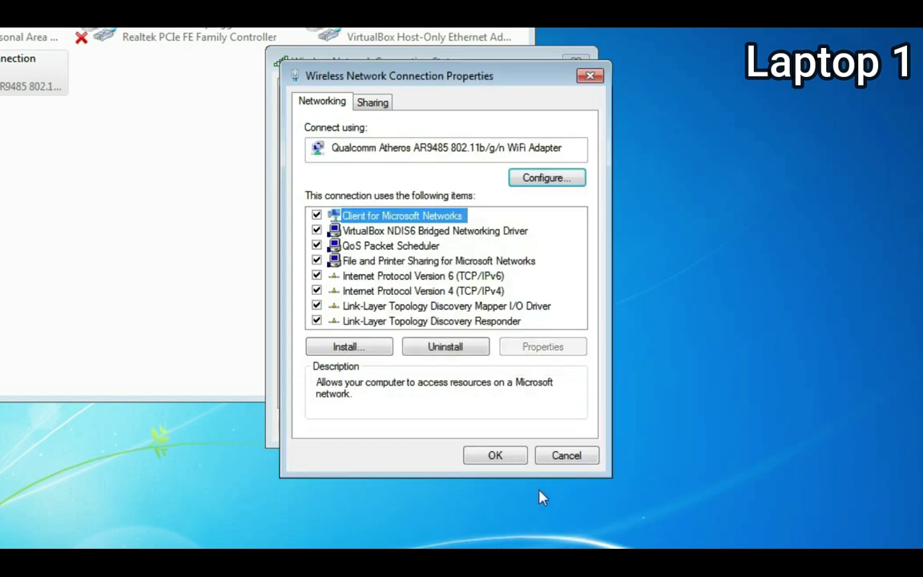
- Confirm the connection properties and close the status dialog and Network Connections window
{"action": "left_click", "coordinate": [494, 455]}
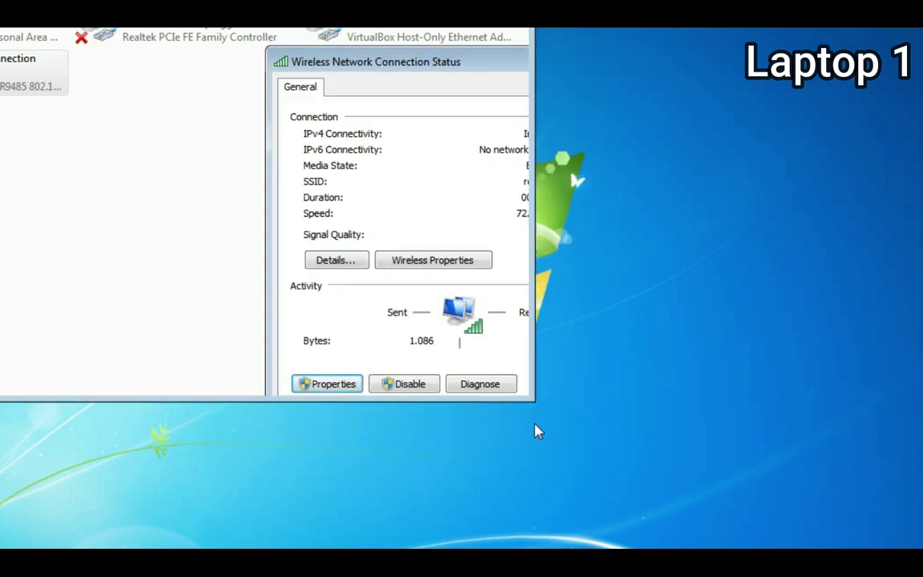
{"action": "left_click", "coordinate": [538, 431]}
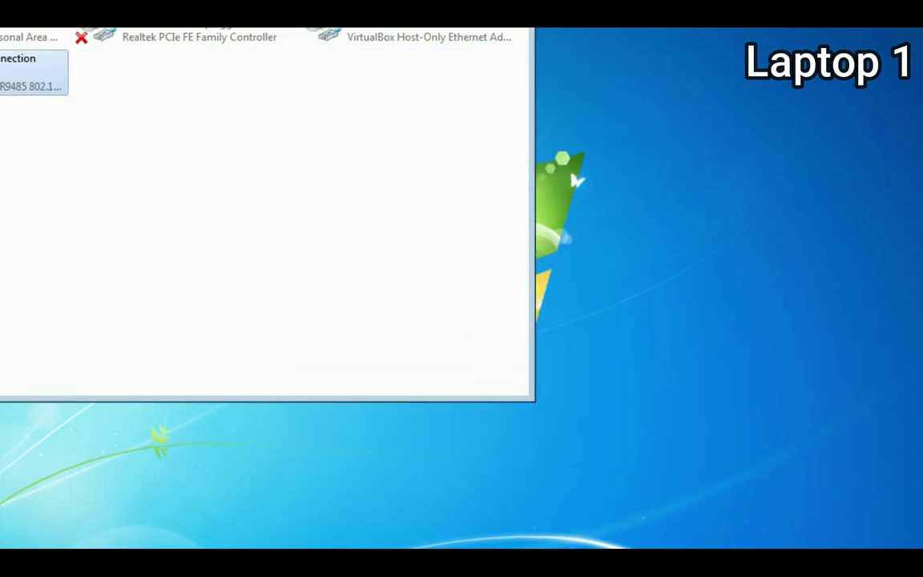
{"action": "key", "text": "alt+F4"}
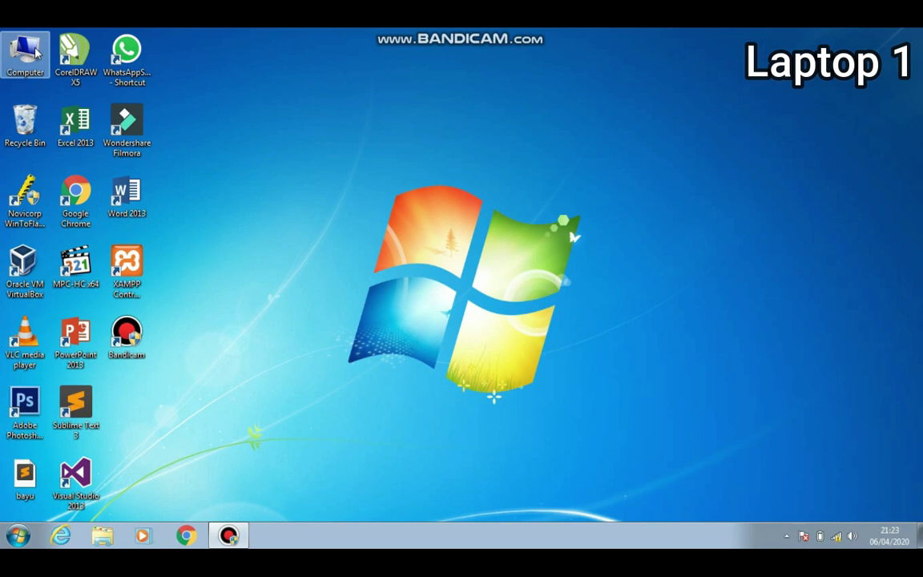
- Browse from Computer to Local Disk (D:) and select the Konfiigurasi Debian 7 folder
{"action": "double_click", "coordinate": [32, 53]}
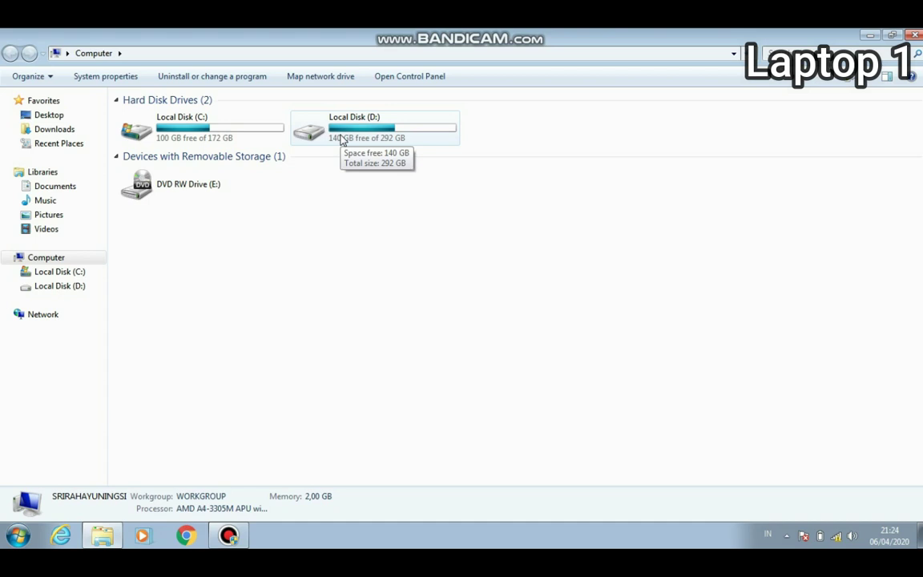
{"action": "double_click", "coordinate": [343, 140]}
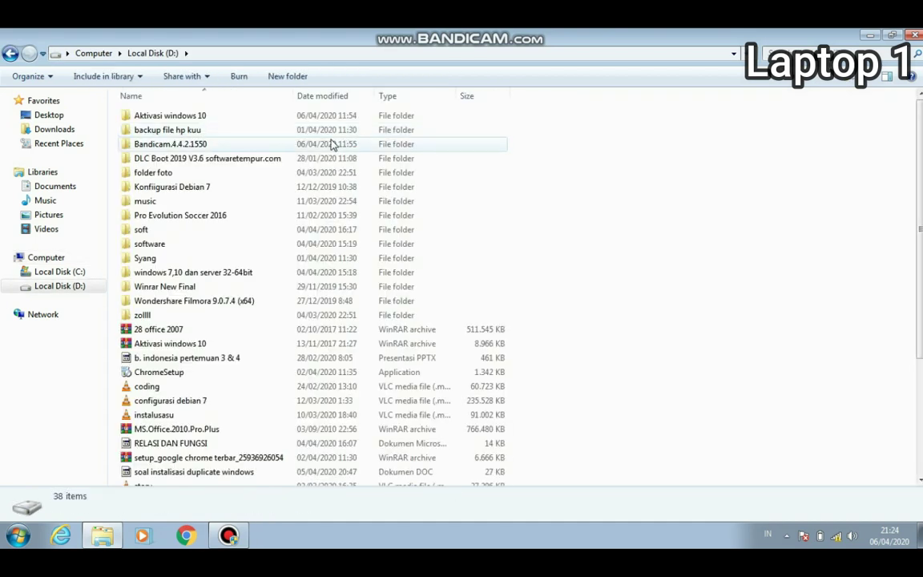
{"action": "left_click", "coordinate": [185, 194]}
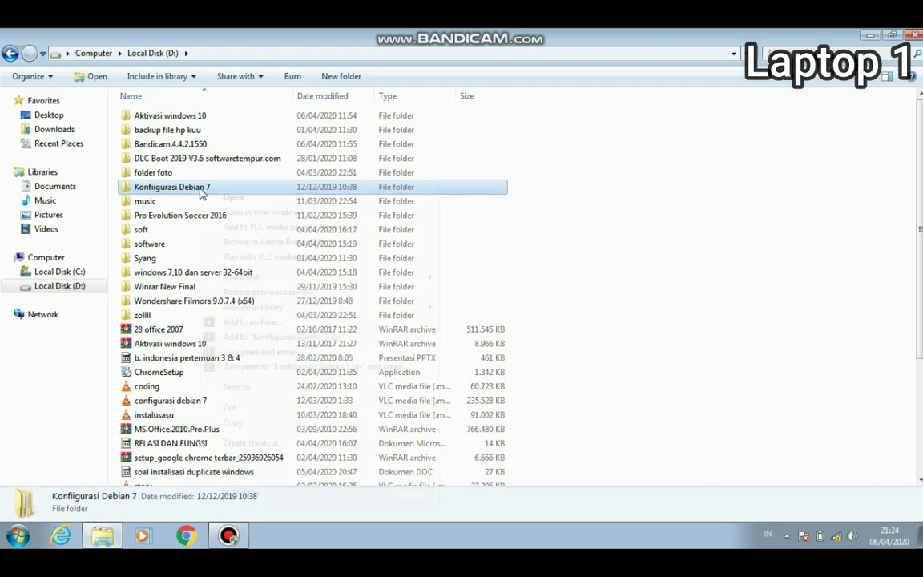
- Start sharing Konfiigurasi Debian 7 with specific people and remove the existing user
{"action": "right_click", "coordinate": [200, 190]}
{"action": "mouse_move", "coordinate": [361, 278]}
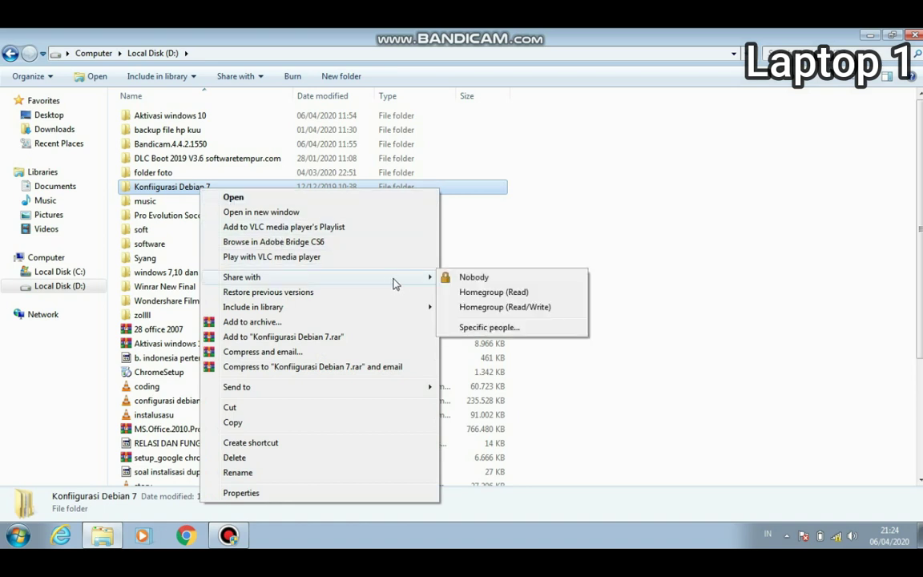
{"action": "left_click", "coordinate": [489, 329]}
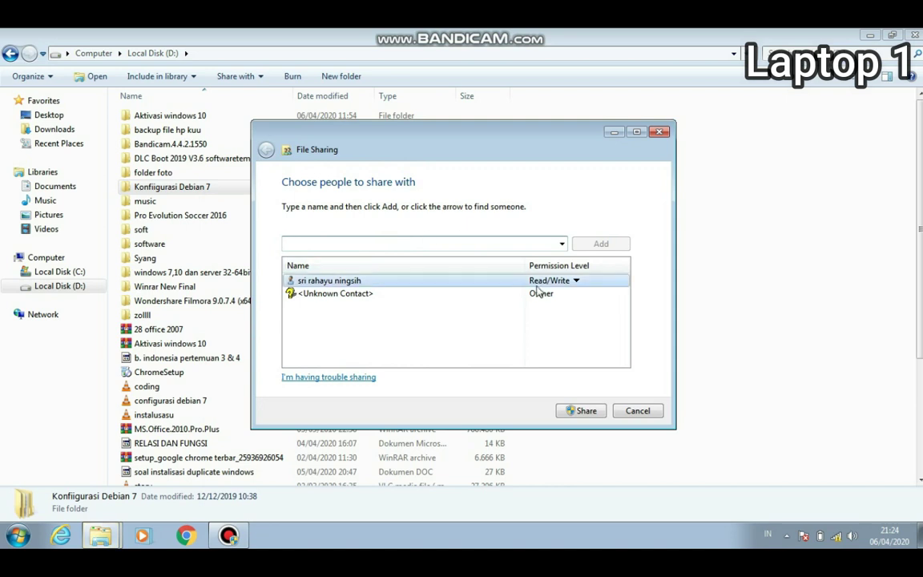
{"action": "left_click", "coordinate": [543, 288]}
{"action": "left_click", "coordinate": [619, 319]}
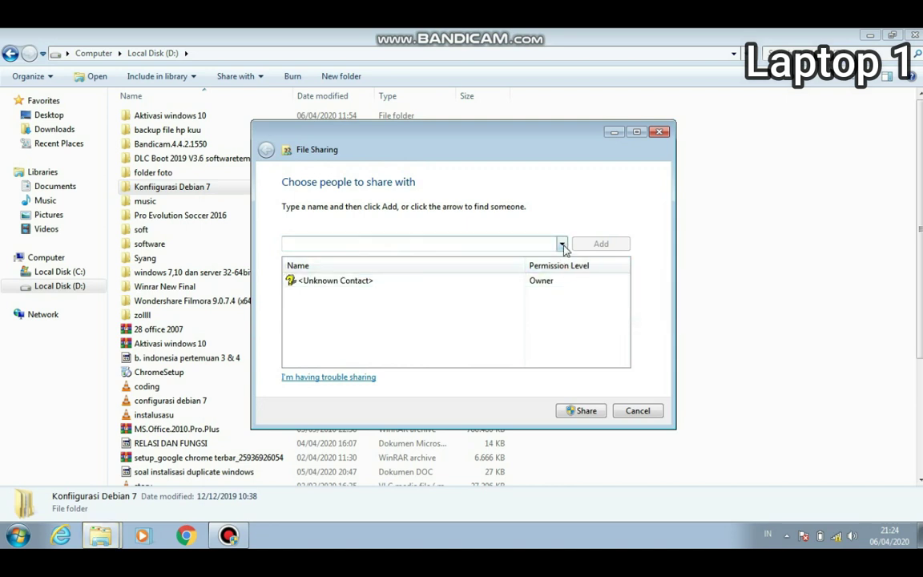
- Add Everyone with Read/Write permission and share the folder
{"action": "left_click", "coordinate": [564, 249]}
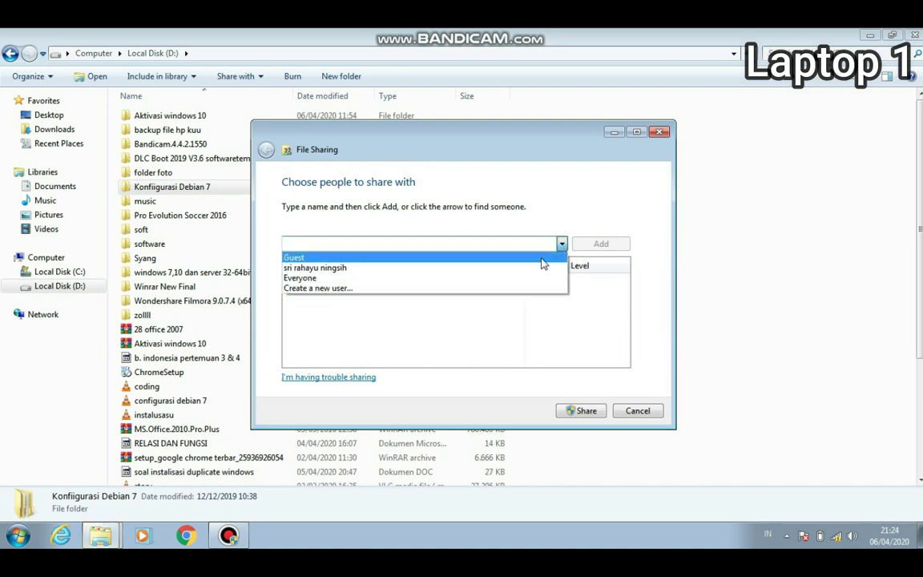
{"action": "left_click", "coordinate": [476, 278]}
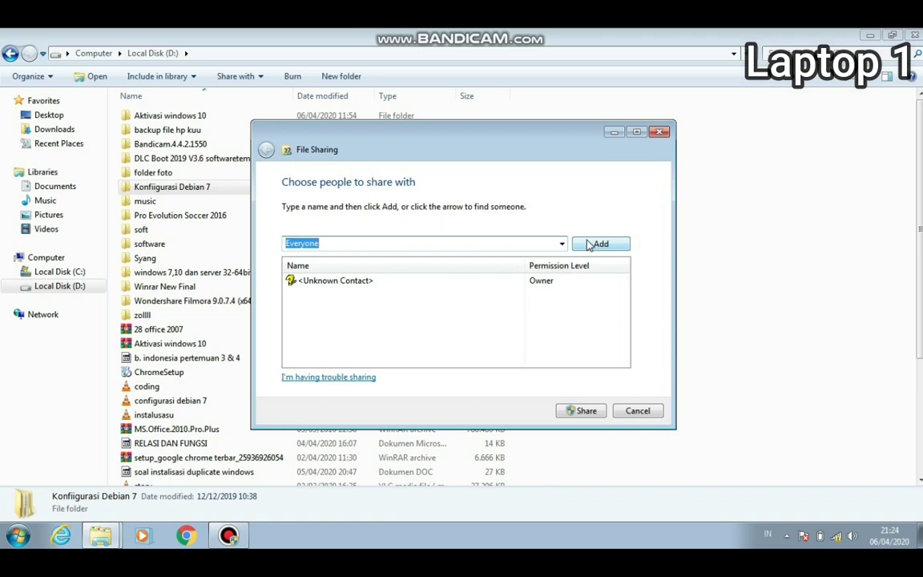
{"action": "left_click", "coordinate": [594, 244]}
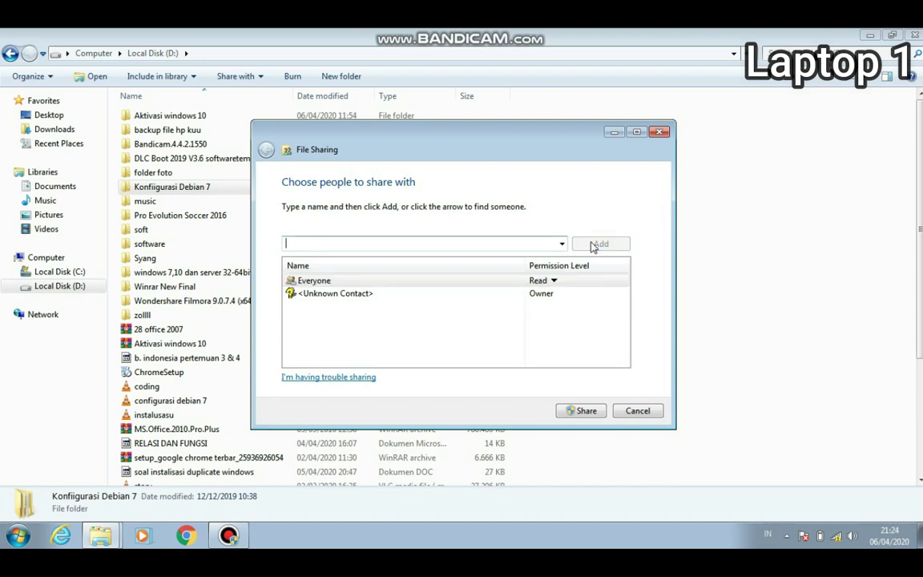
{"action": "left_click", "coordinate": [553, 281]}
{"action": "left_click", "coordinate": [584, 298]}
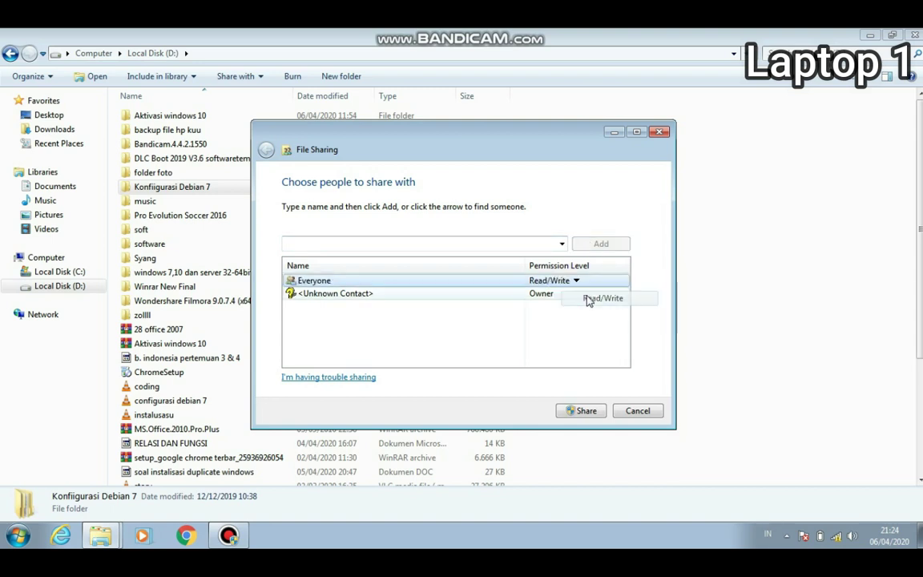
{"action": "left_click", "coordinate": [585, 411]}
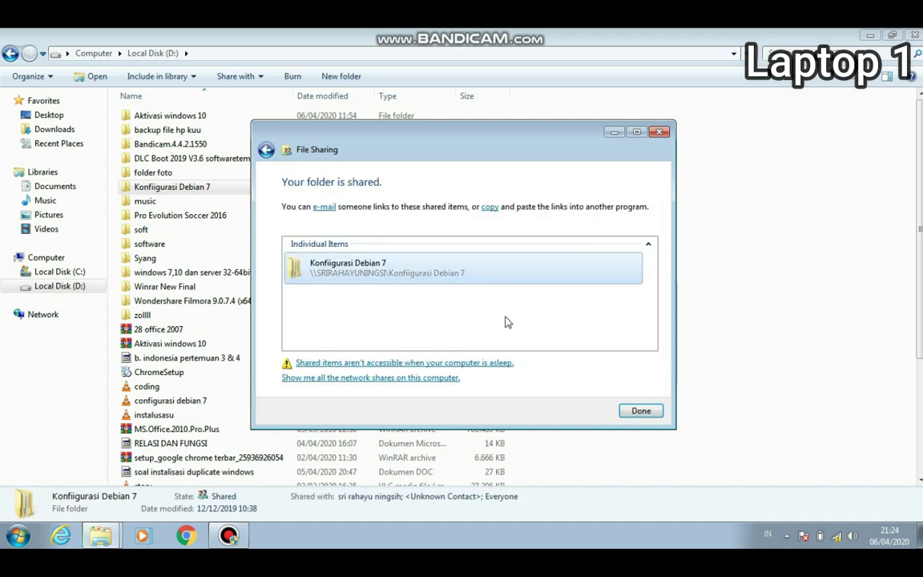
{"action": "left_click", "coordinate": [641, 410]}
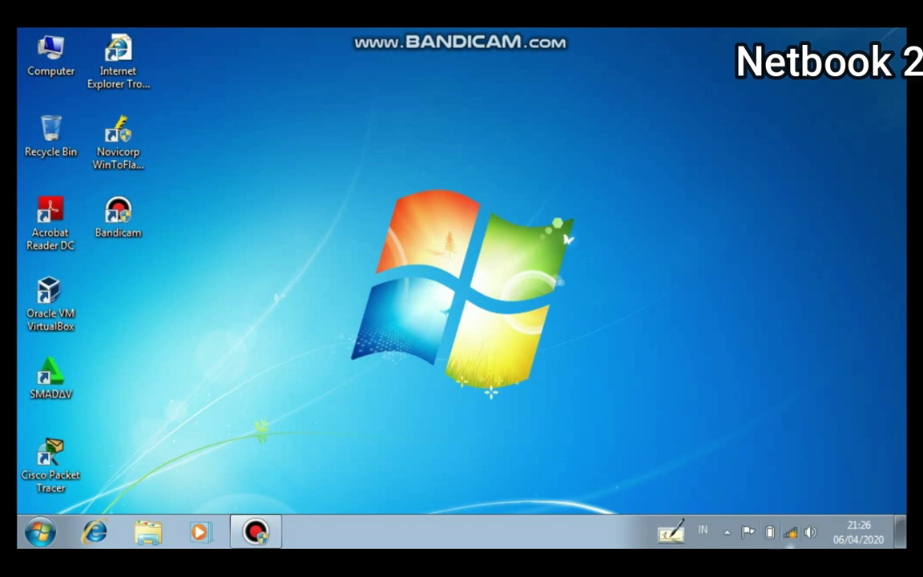
- Connect to the realme 5 wireless network, entering its security key
{"action": "left_click", "coordinate": [789, 533]}
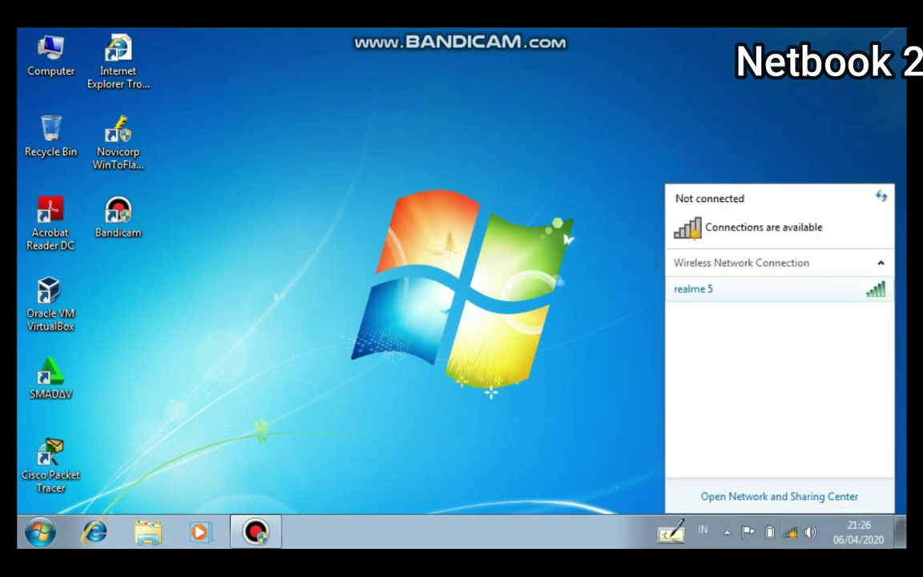
{"action": "left_click", "coordinate": [693, 289]}
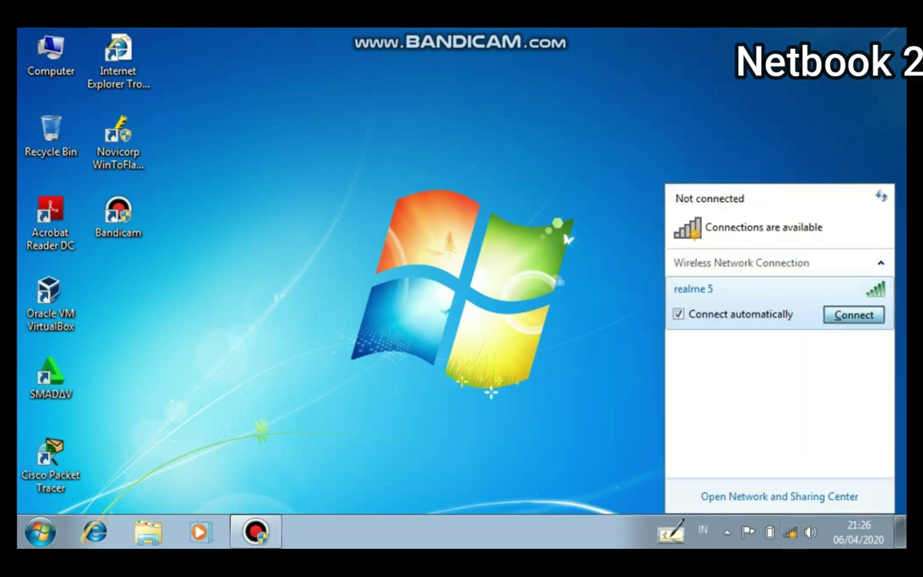
{"action": "key", "text": "Return"}
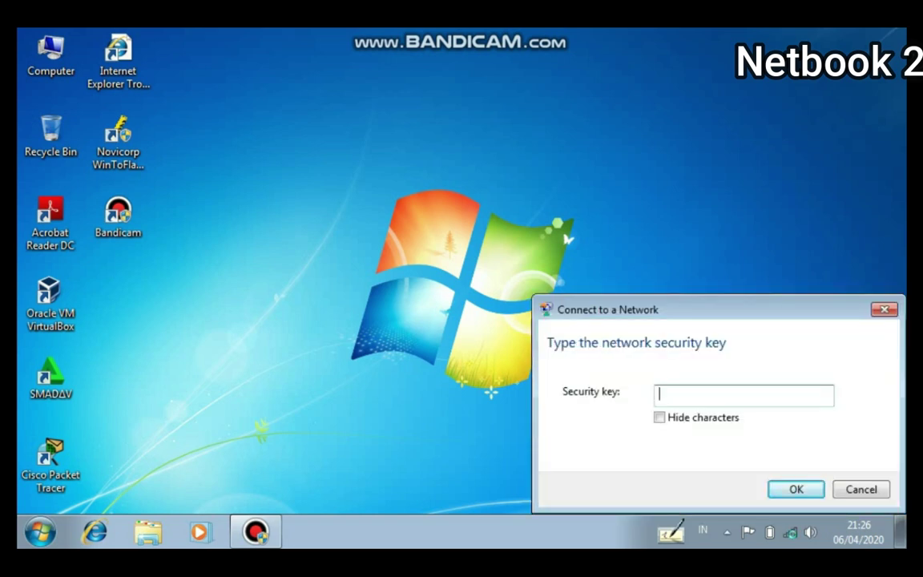
{"action": "type", "text": "12345678"}
{"action": "key", "text": "Return"}
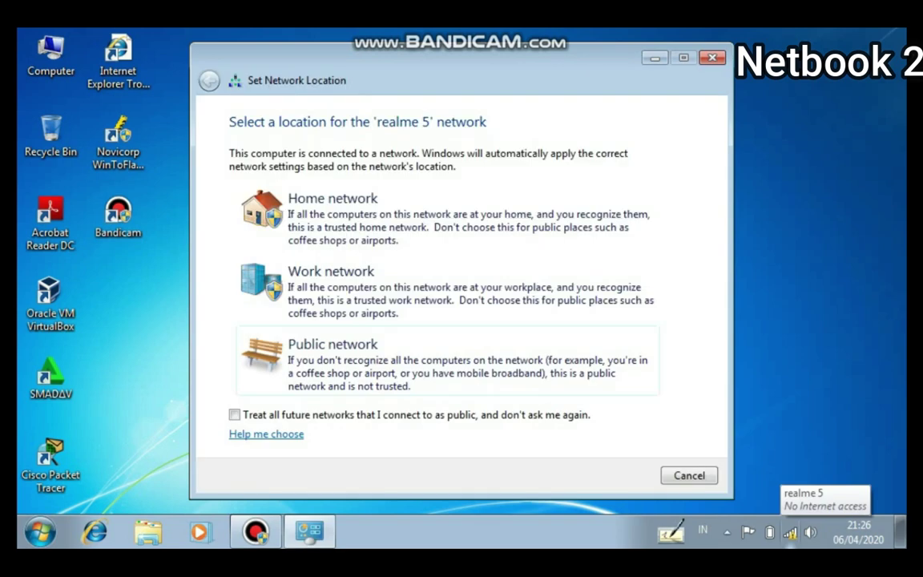
- Cancel the network location prompt and open the Network and Sharing Center
{"action": "key", "text": "Escape"}
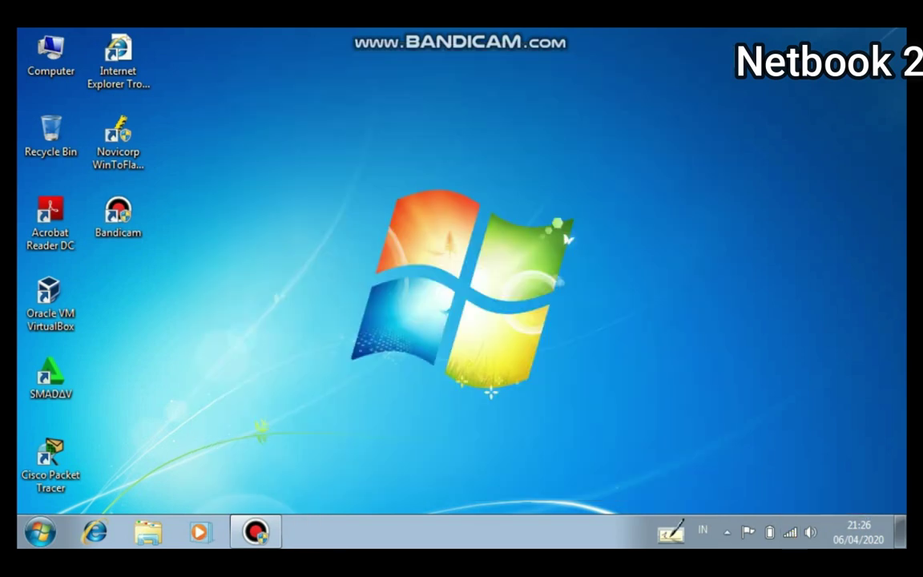
{"action": "mouse_move", "coordinate": [790, 533]}
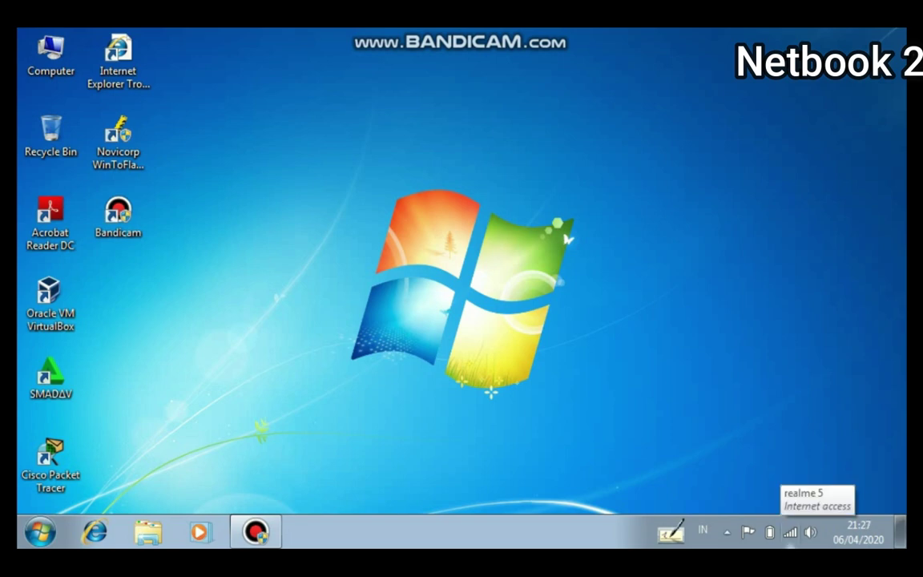
{"action": "key", "text": "super+e"}
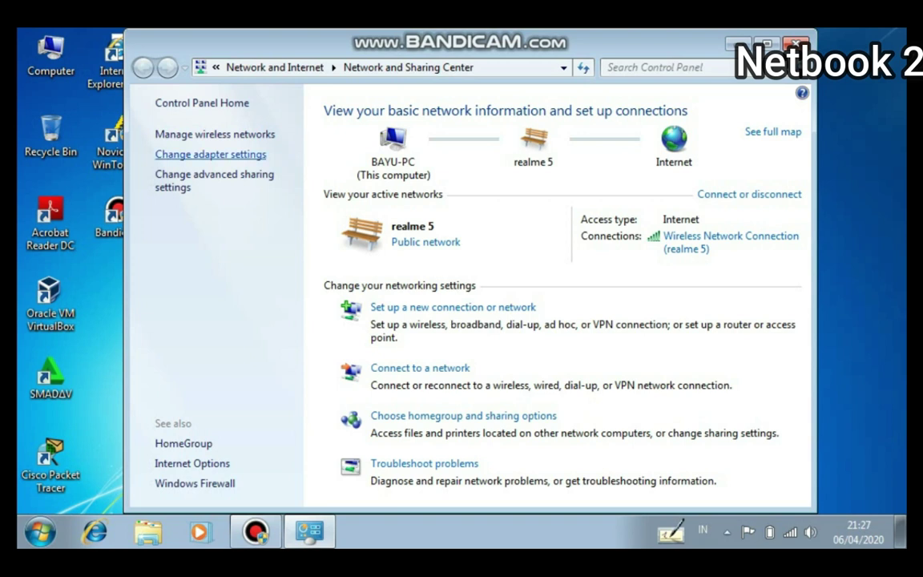
- Give the wireless connection's IPv4 a static IP 192.168.1.2 with subnet mask 255.255.255.0
{"action": "left_click", "coordinate": [211, 154]}
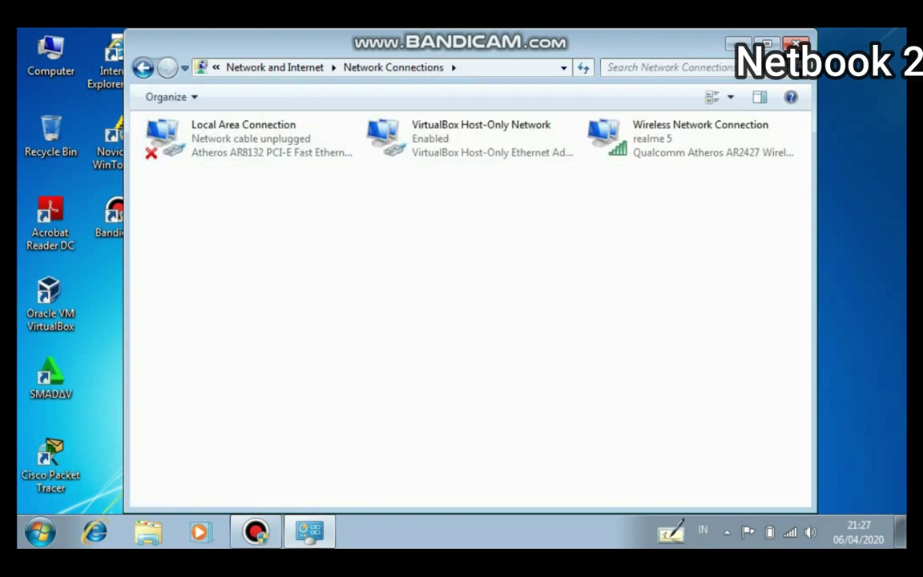
{"action": "left_click", "coordinate": [691, 137]}
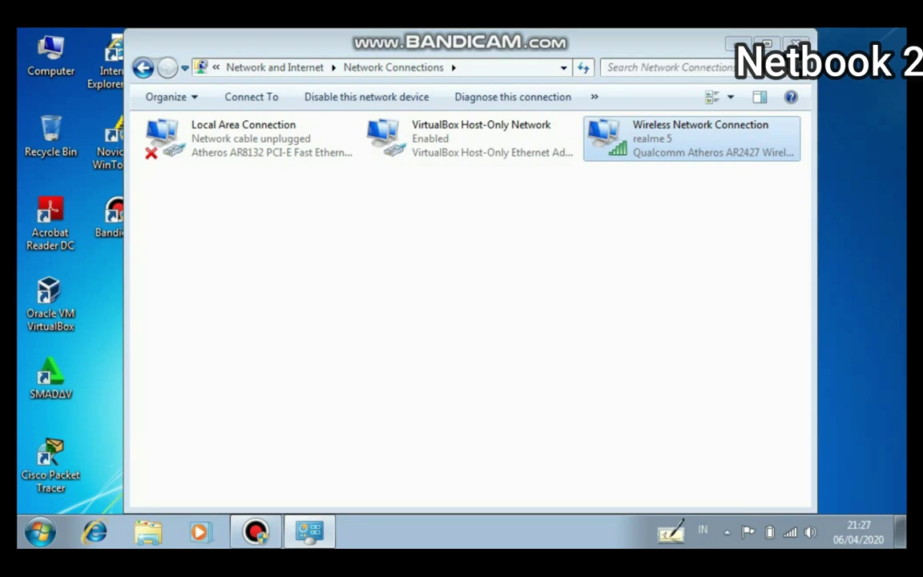
{"action": "key", "text": "Return"}
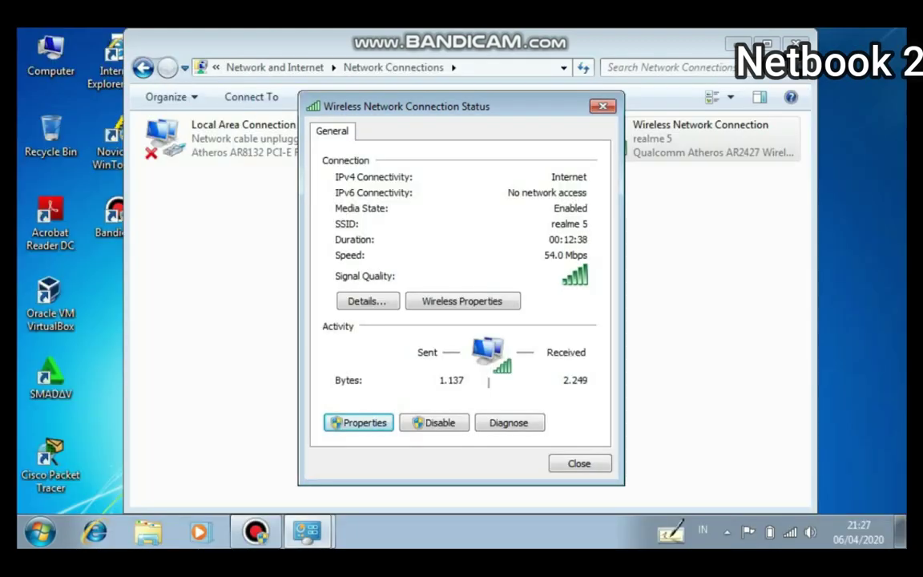
{"action": "key", "text": "Return"}
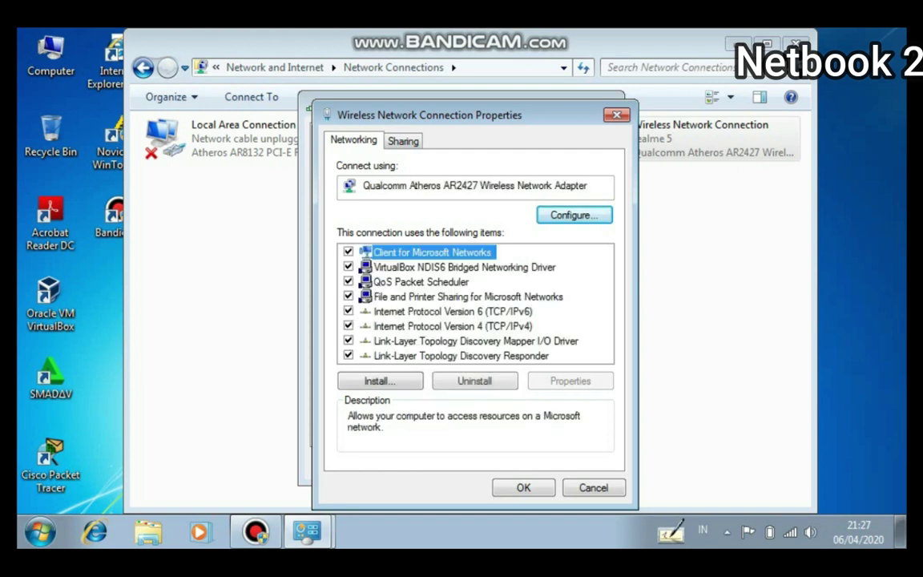
{"action": "left_click", "coordinate": [452, 326]}
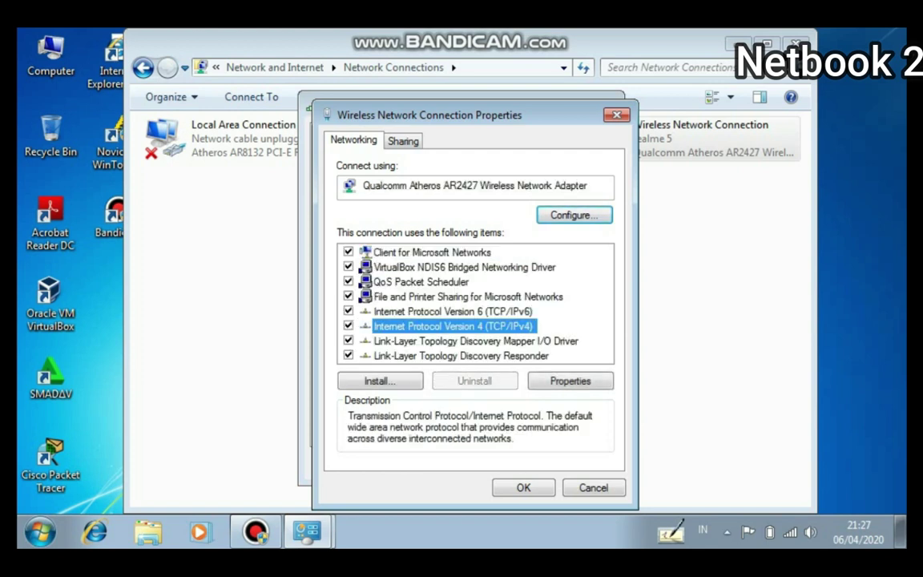
{"action": "key", "text": "alt+r"}
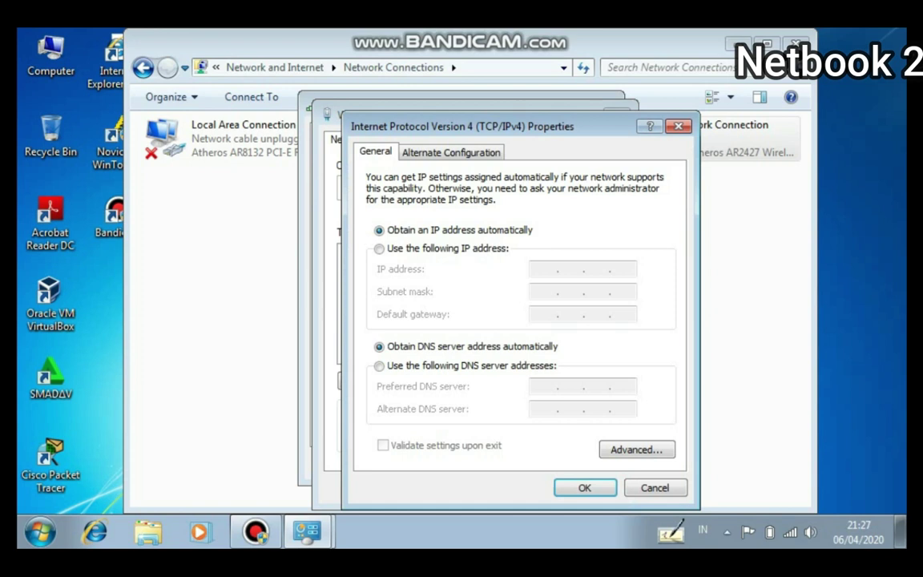
{"action": "key", "text": "alt+s"}
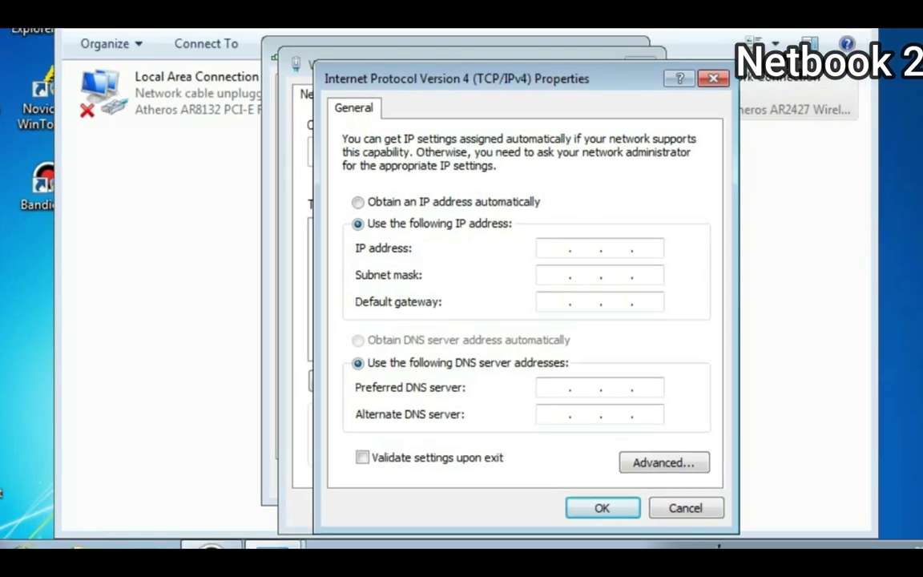
{"action": "type", "text": "19"}
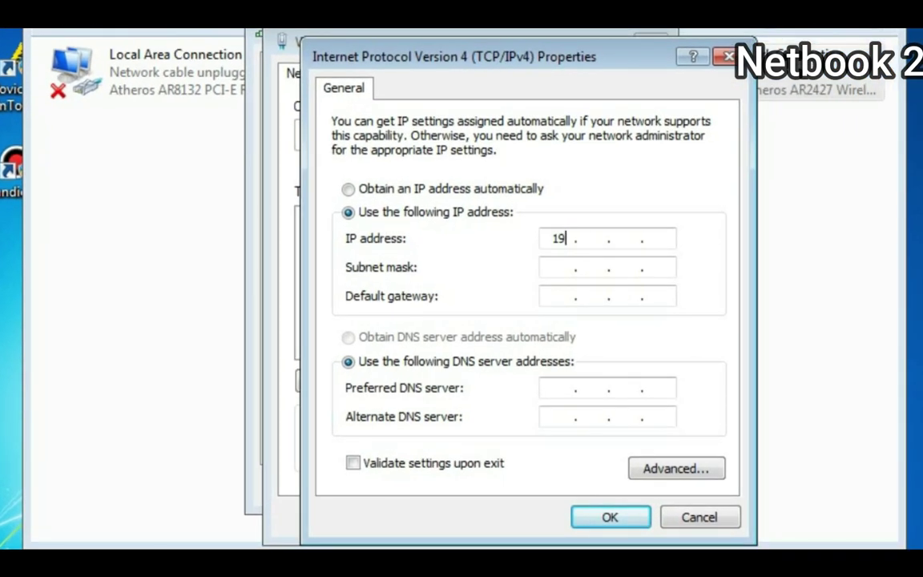
{"action": "type", "text": "2 . 168 . 1 . "}
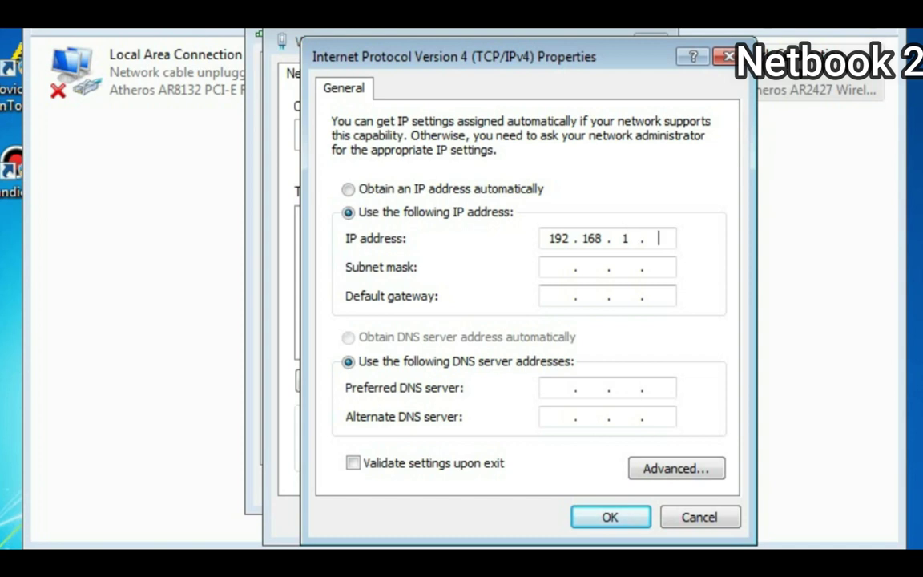
{"action": "type", "text": "2"}
{"action": "key", "text": "Tab"}
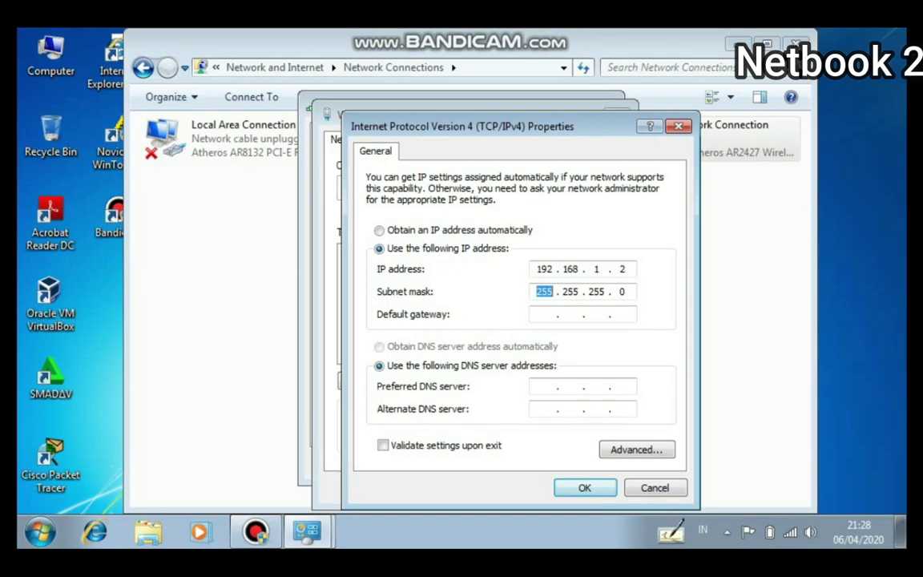
- Save the new IPv4 settings and close the wireless and network connection windows
{"action": "key", "text": "Return"}
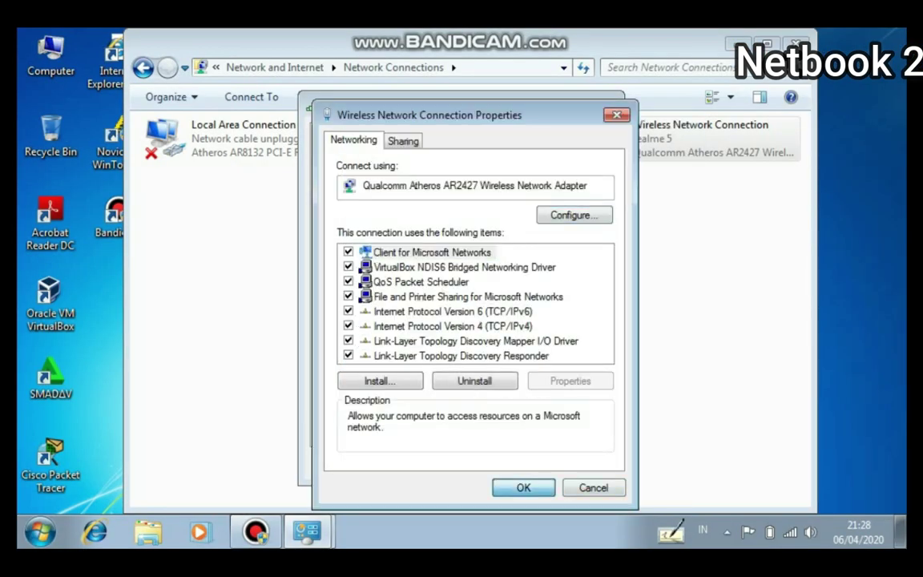
{"action": "key", "text": "Return"}
{"action": "key", "text": "Return"}
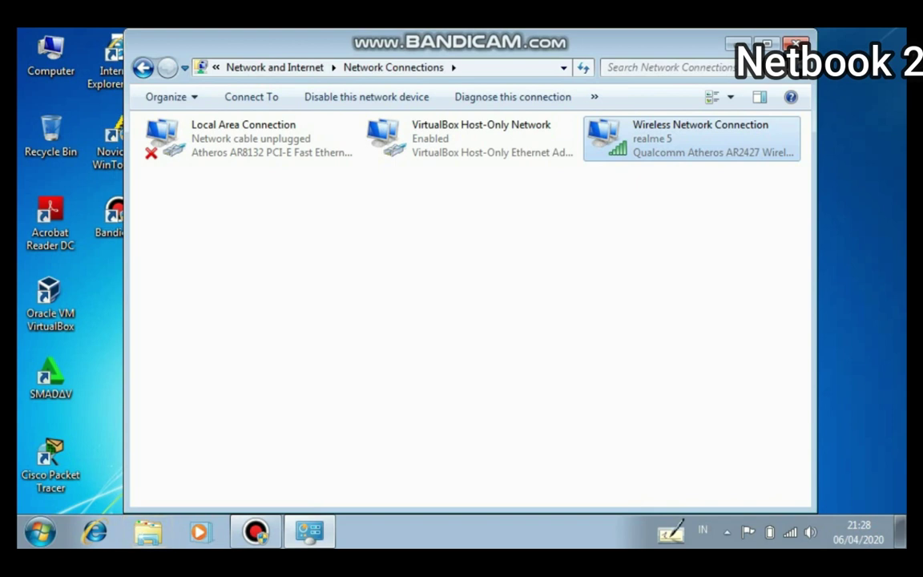
{"action": "key", "text": "alt+F4"}
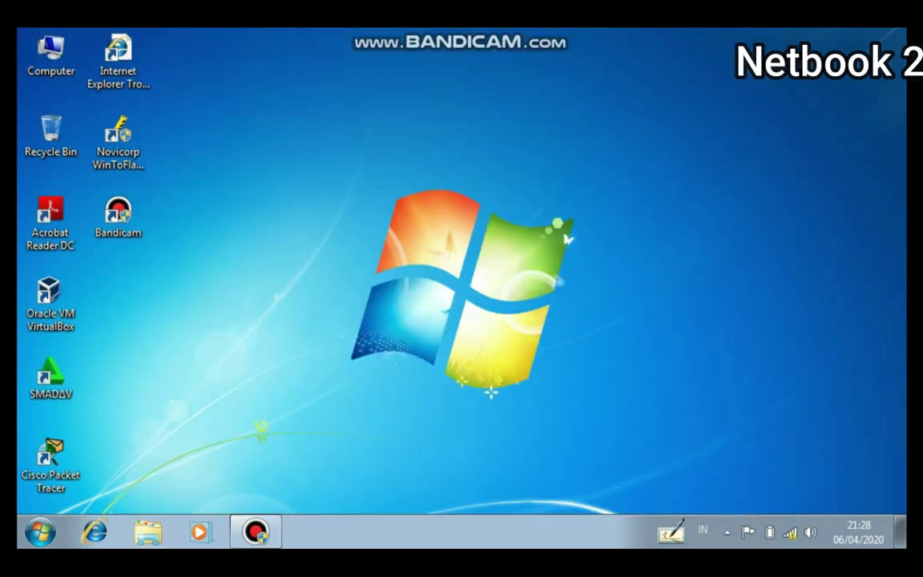
- Refresh the desktop several times from its context menu, then bring up the Run box with Win+R
{"action": "key", "text": "shift+F10"}
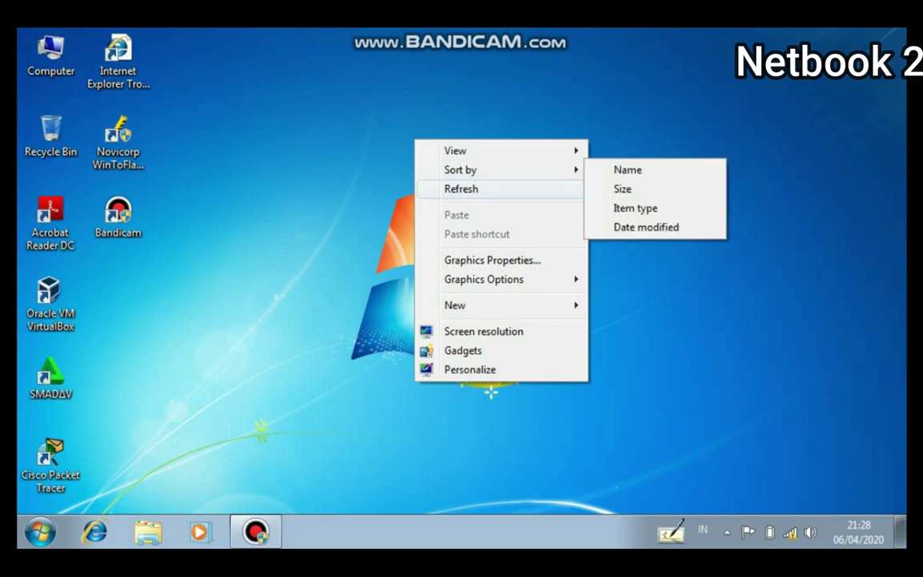
{"action": "key", "text": "Return"}
{"action": "key", "text": "shift+F10"}
{"action": "key", "text": "Down"}
{"action": "key", "text": "Down"}
{"action": "key", "text": "Down"}
{"action": "key", "text": "Return"}
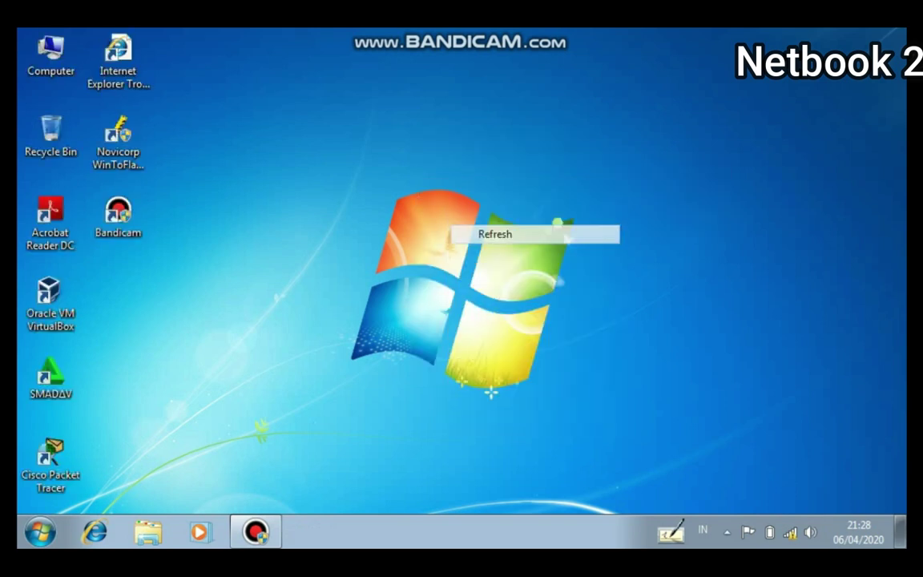
{"action": "key", "text": "shift+F10"}
{"action": "key", "text": "Down"}
{"action": "key", "text": "Down"}
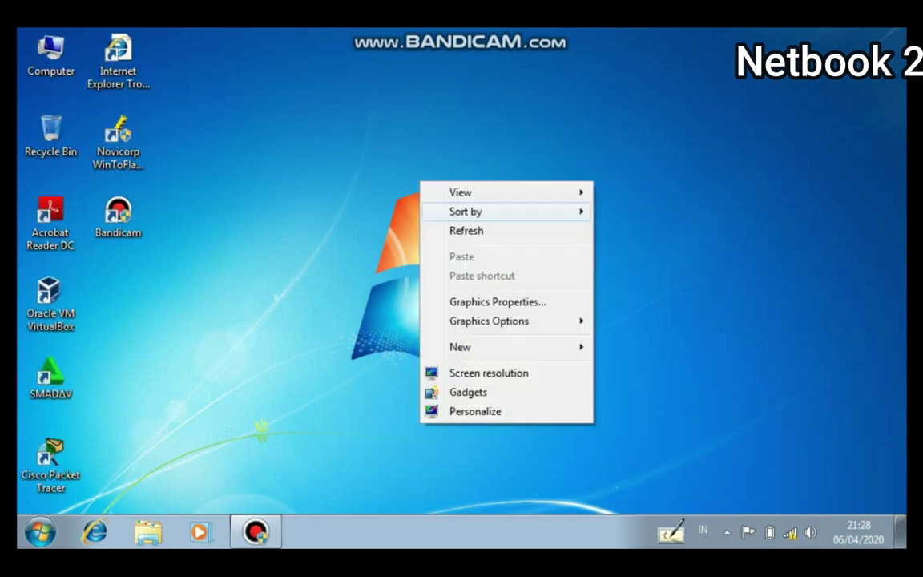
{"action": "key", "text": "Down"}
{"action": "key", "text": "Return"}
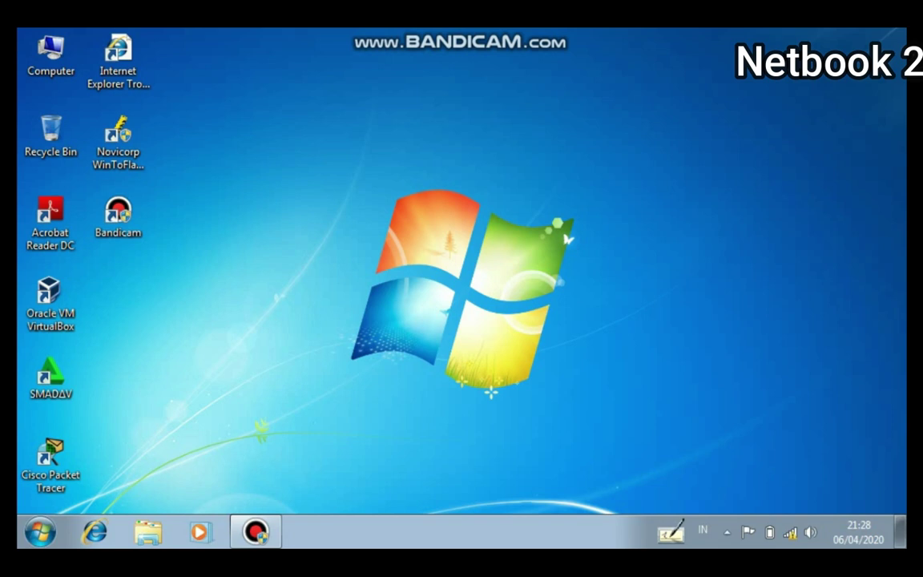
{"action": "key", "text": "super+r"}
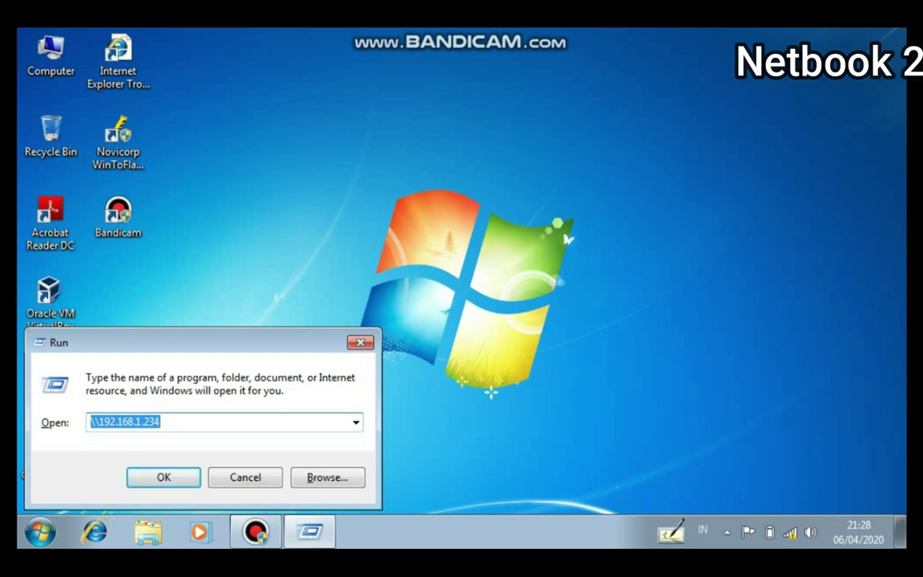
- Replace the Run entry with \\192.168.1.1 to browse that computer's shared folders
{"action": "key", "text": "BackSpace"}
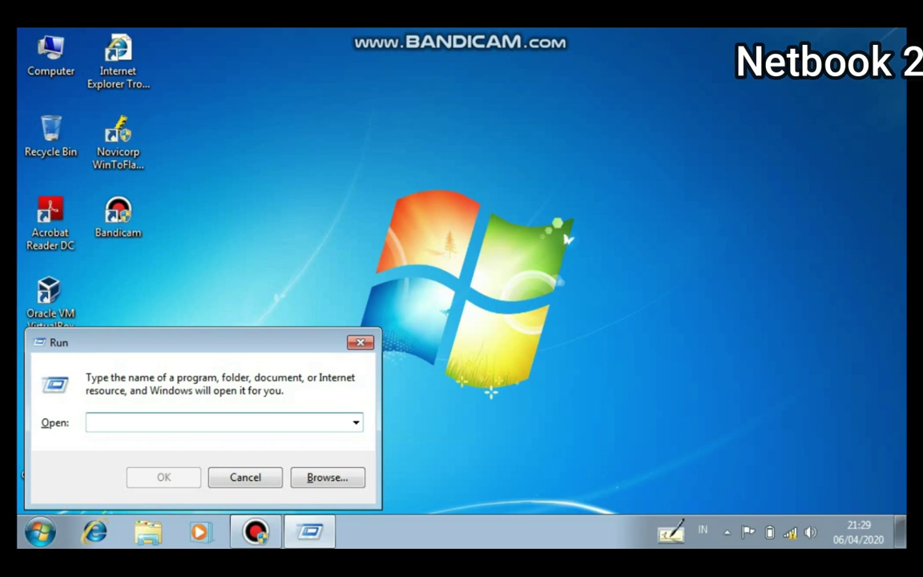
{"action": "type", "text": "\\\\"}
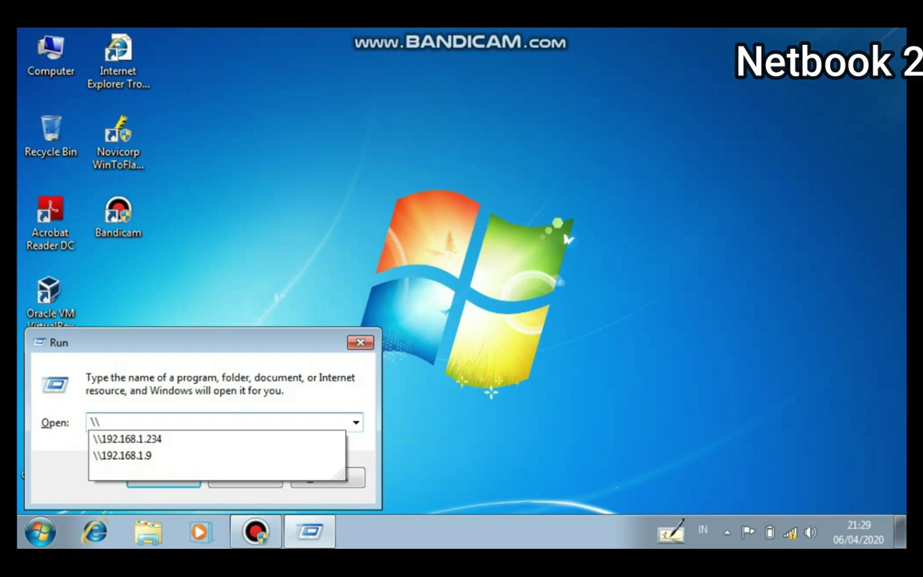
{"action": "type", "text": "192.168.1"}
{"action": "type", "text": ".1"}
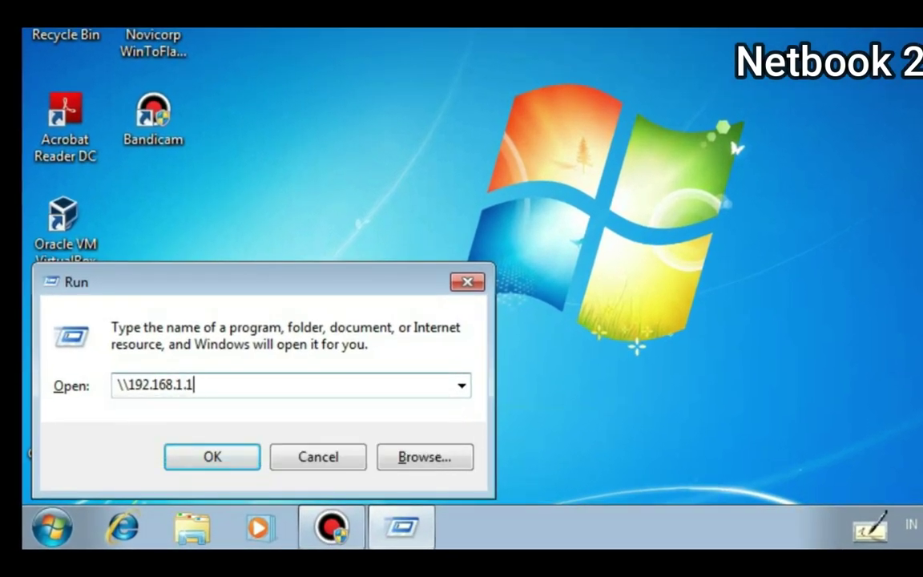
{"action": "key", "text": "Return"}
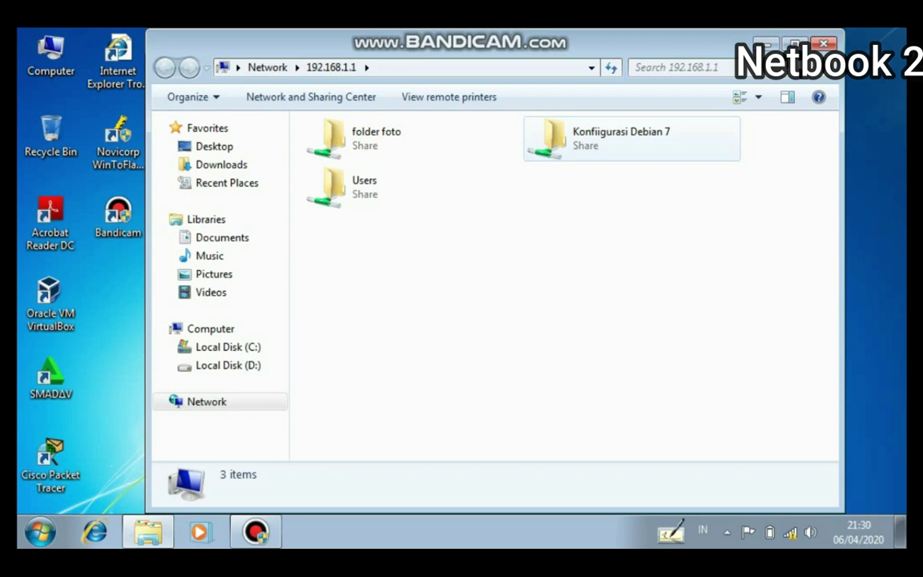
- Select the Konfiigurasi Debian 7 share, close the shares window, and refresh the desktop
{"action": "left_click", "coordinate": [608, 138]}
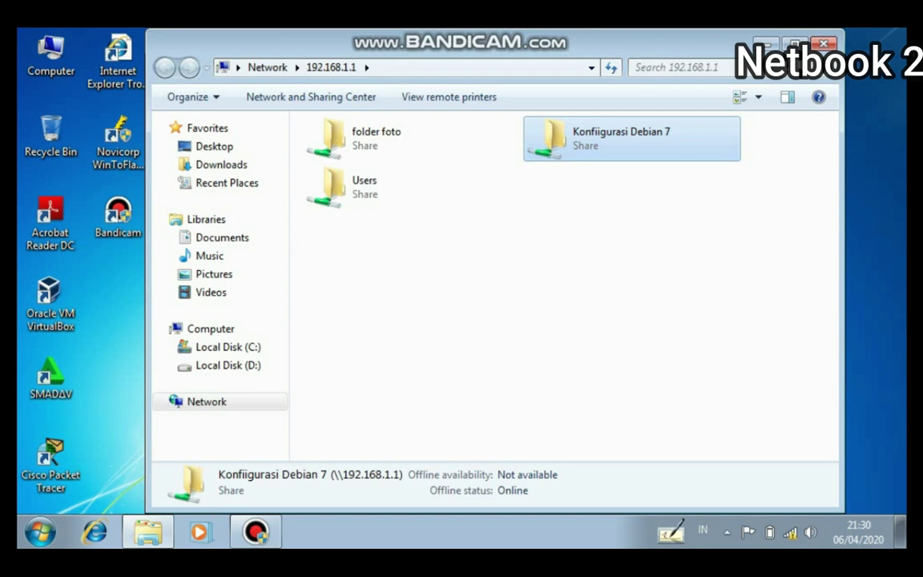
{"action": "key", "text": "alt+F4"}
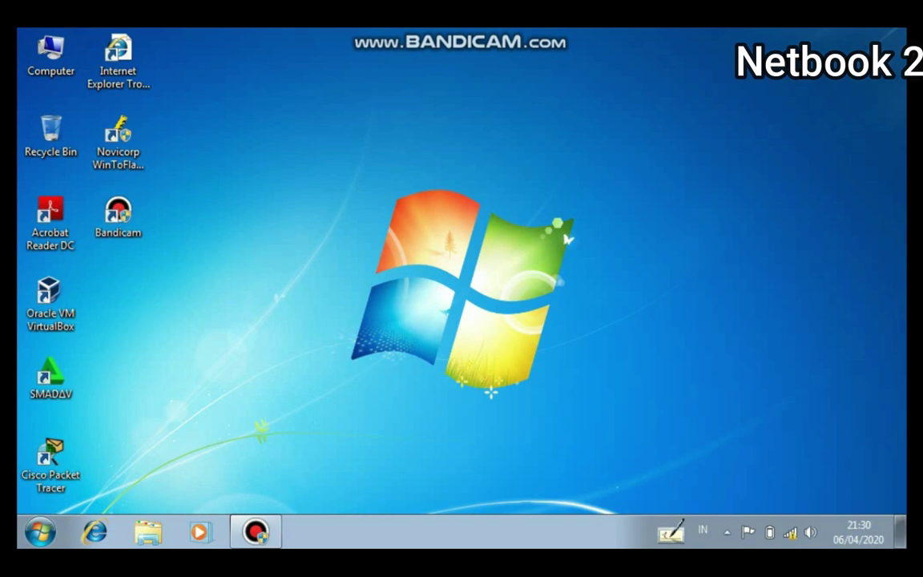
{"action": "right_click", "coordinate": [551, 113]}
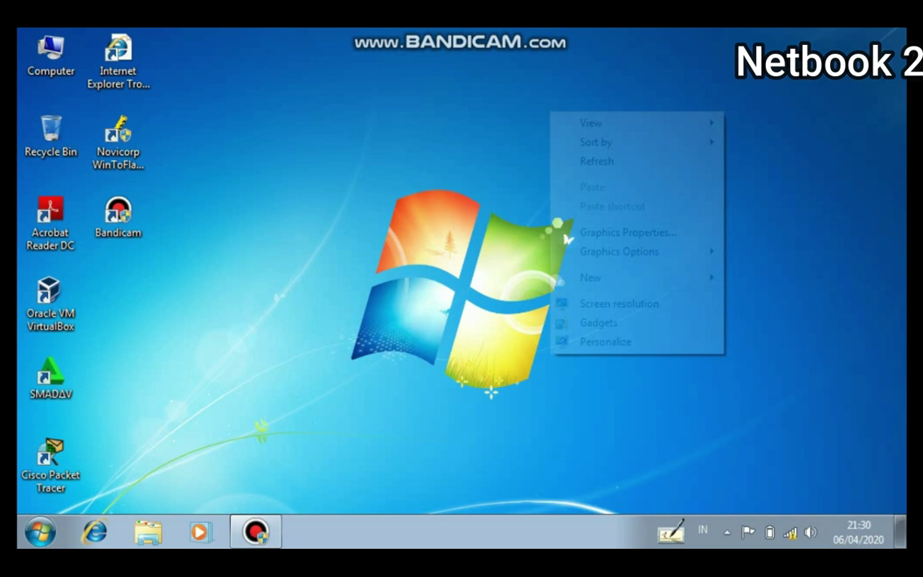
{"action": "key", "text": "Down"}
{"action": "key", "text": "Down"}
{"action": "key", "text": "Down"}
{"action": "key", "text": "Return"}
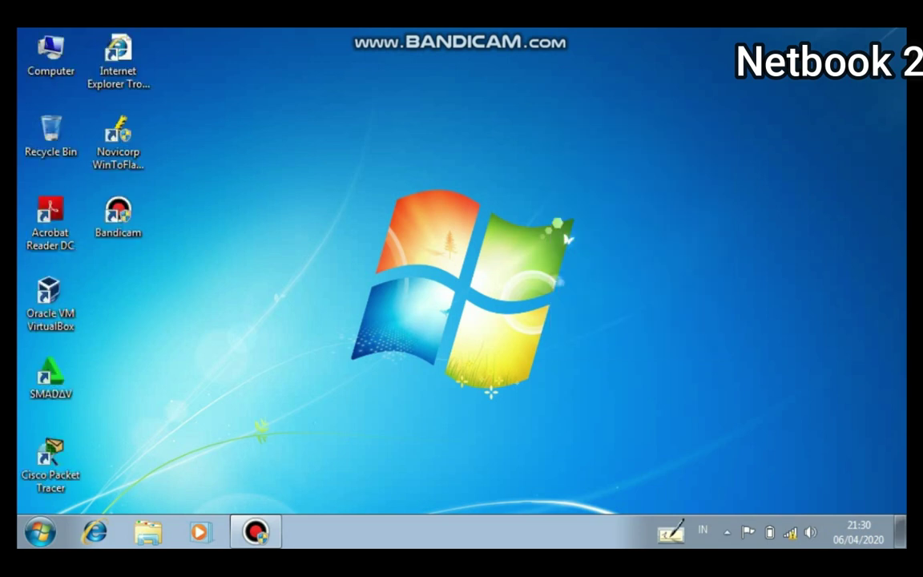